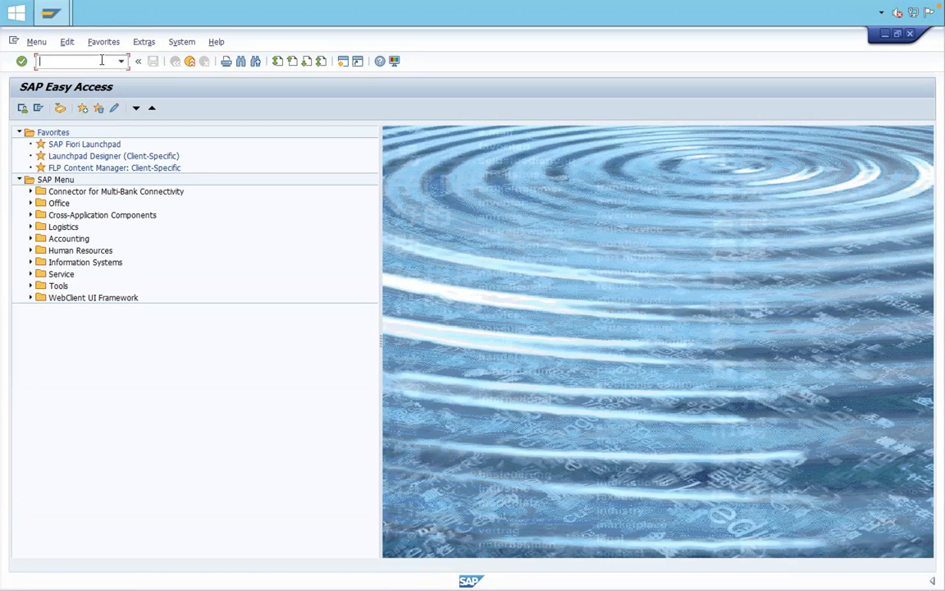
In transaction OB13, start a new chart of accounts entry with the code elct and the description "Chart of account"
text(ob13)
key(Return)
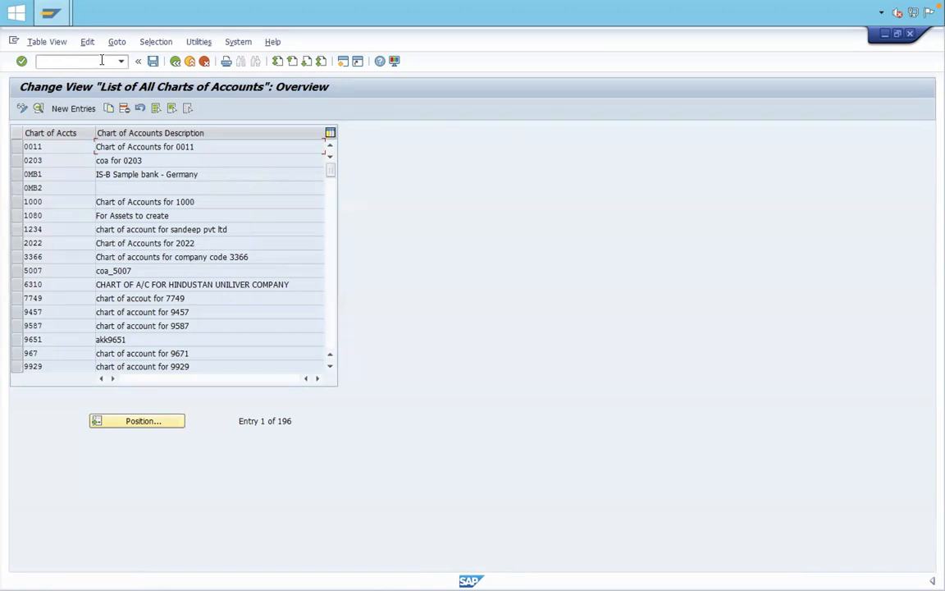
click(74, 109)
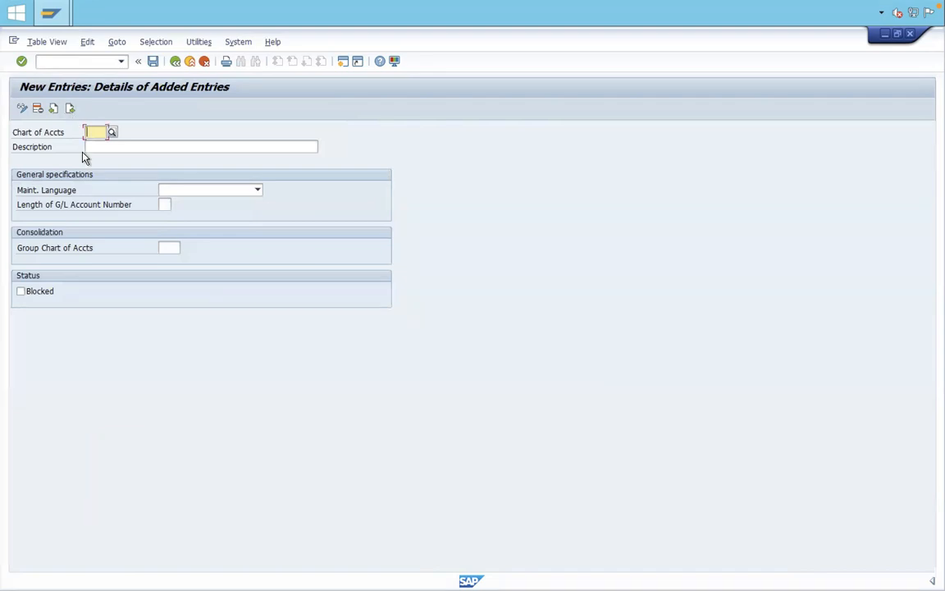
text(eir)
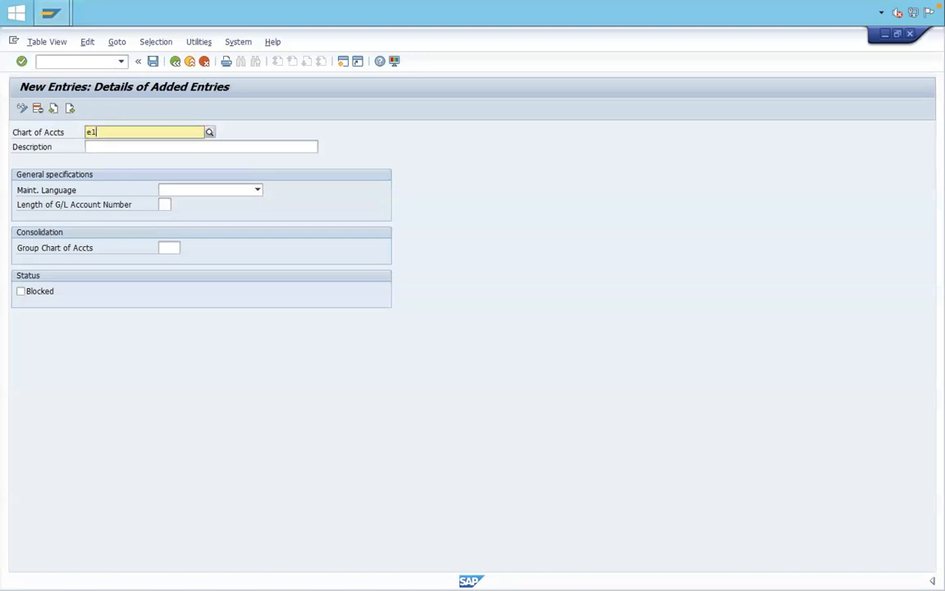
text(t)
key(Tab)
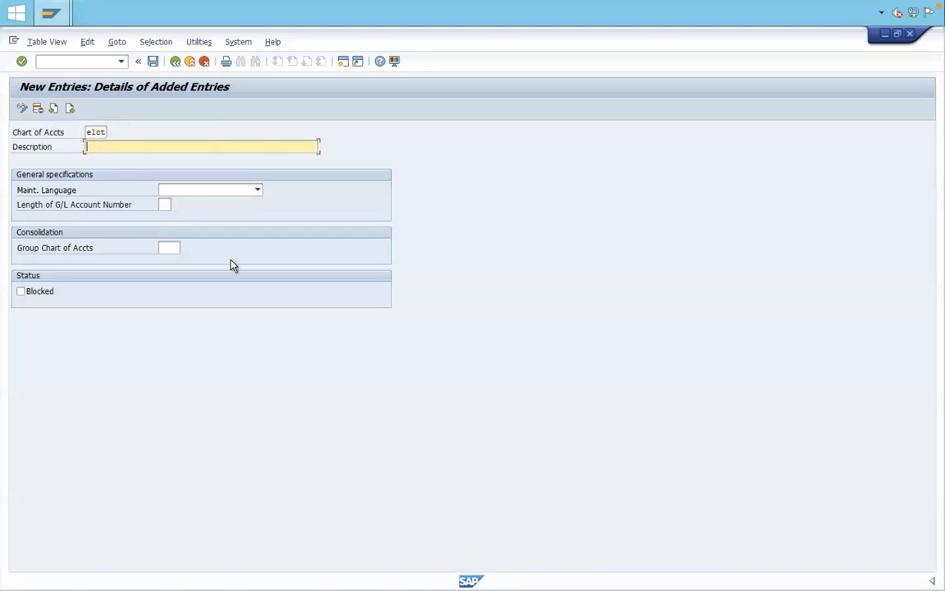
text(Chart o)
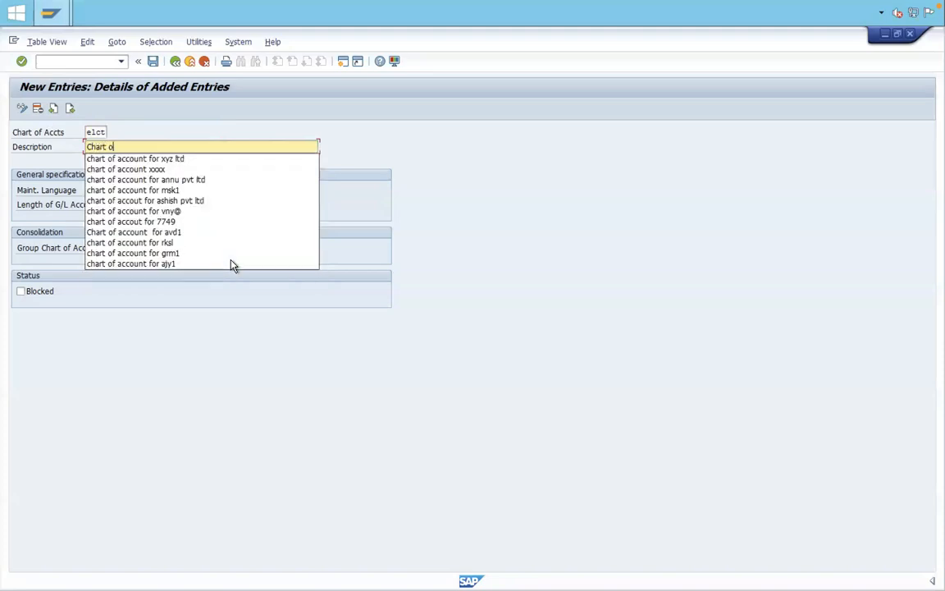
text(f account)
key(Tab)
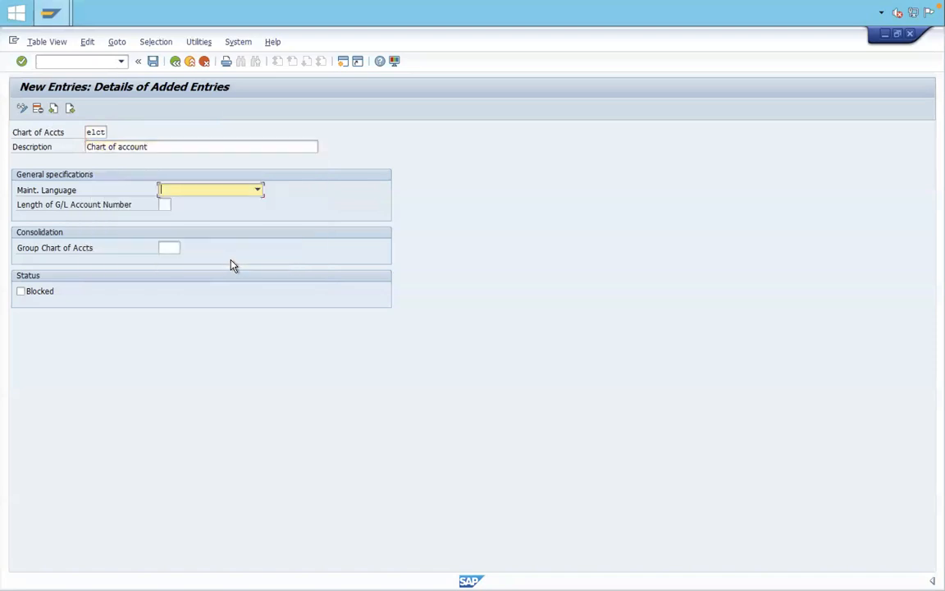
Set the maintenance language to English and the G/L account number length to 8, and save the chart of accounts
click(211, 196)
key(e)
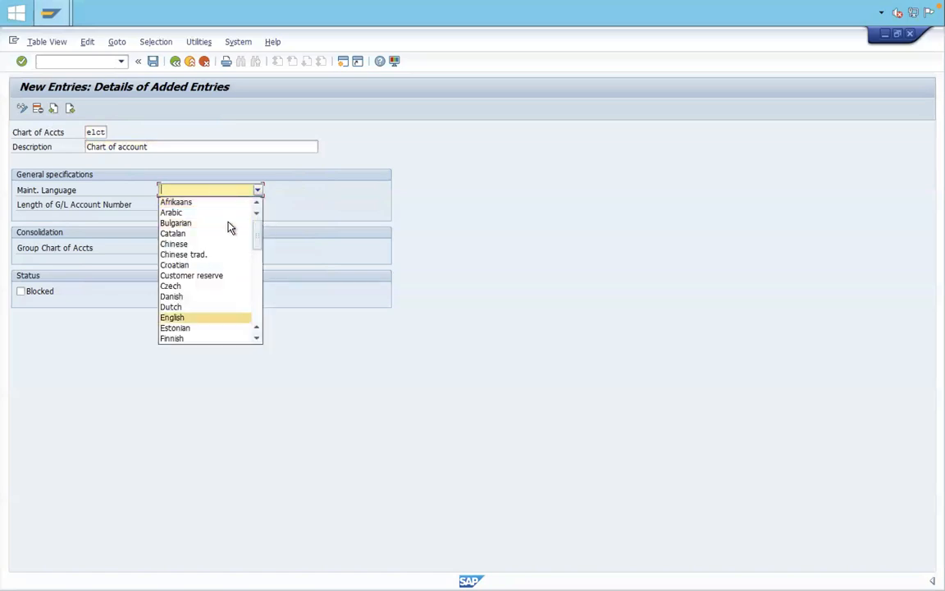
click(197, 318)
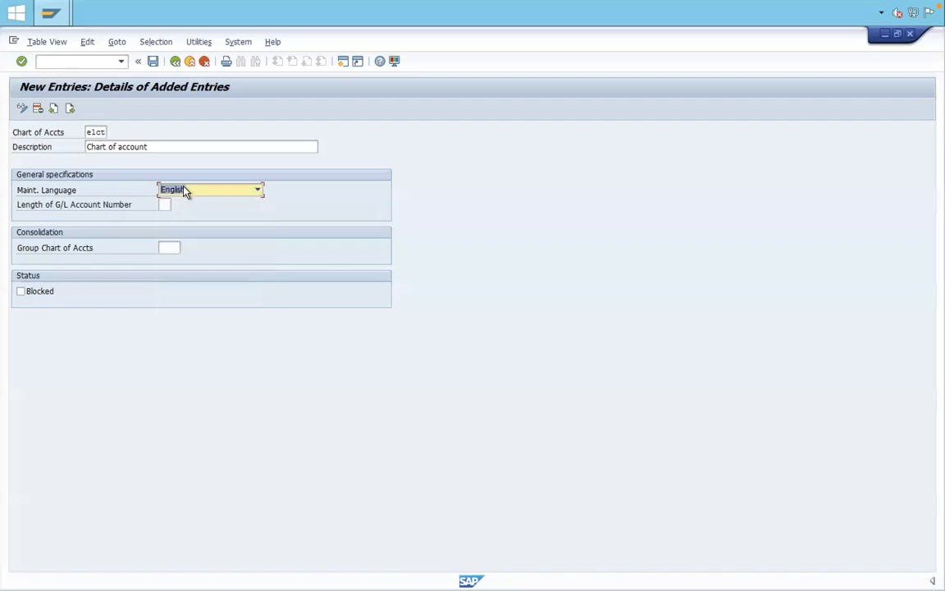
click(167, 205)
text(07)
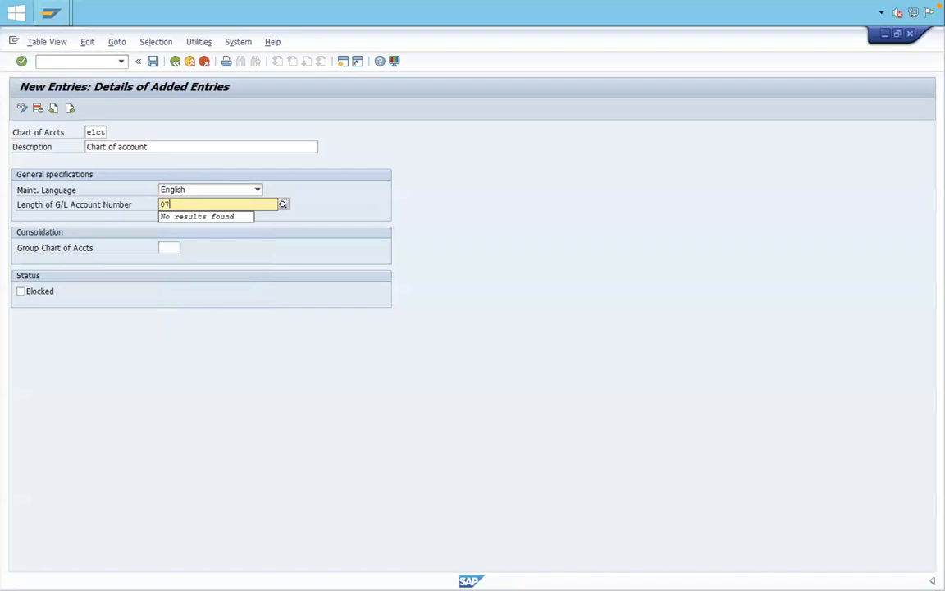
text(1)
key(ctrl+s)
key(Return)
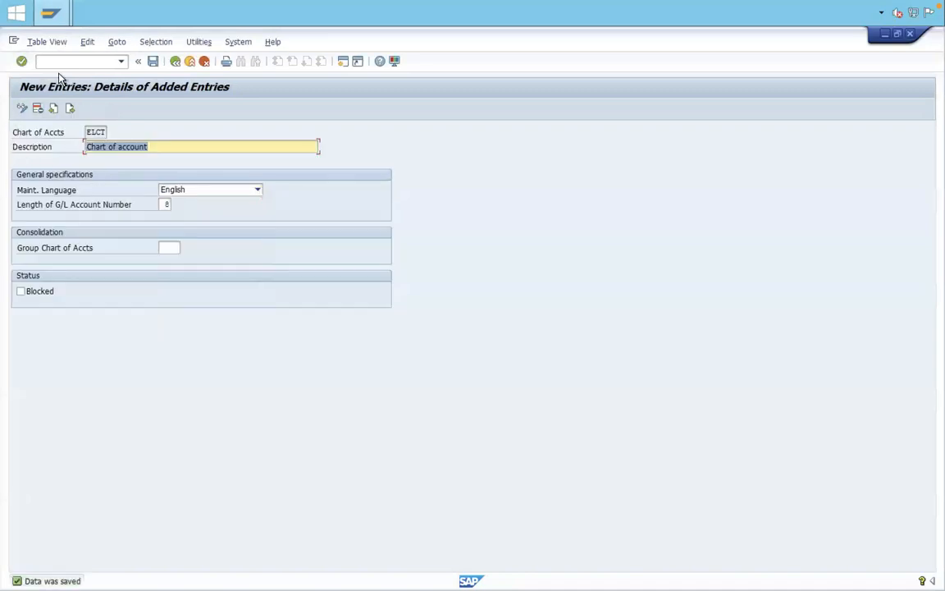
Go to transaction OBD4 for G/L account groups and start new entries
click(90, 63)
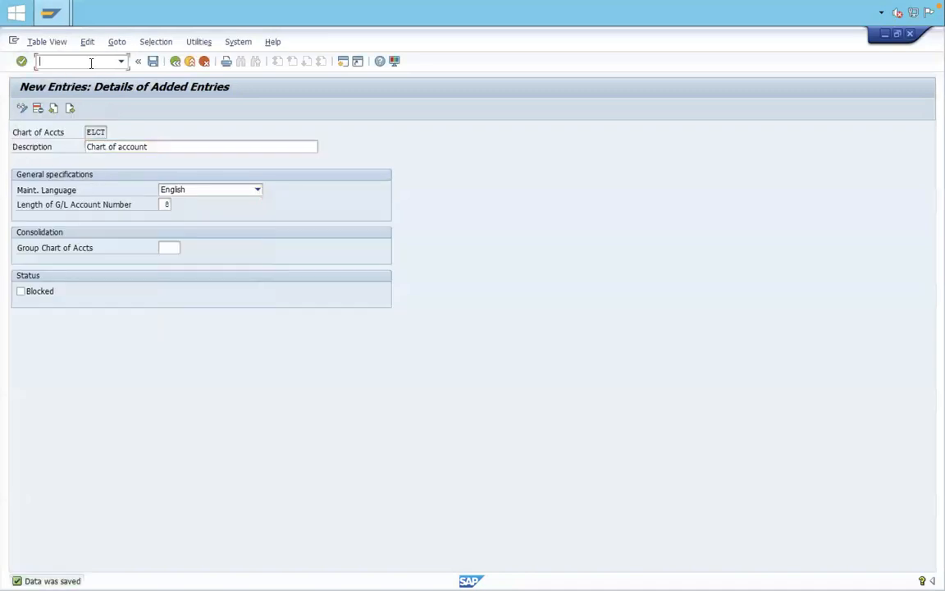
text(/nobd4)
key(Return)
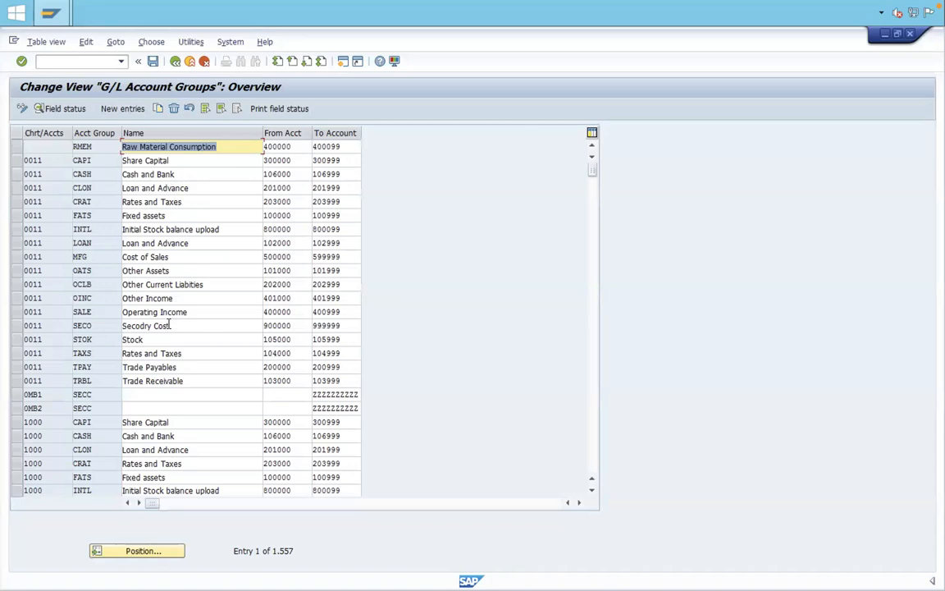
click(113, 114)
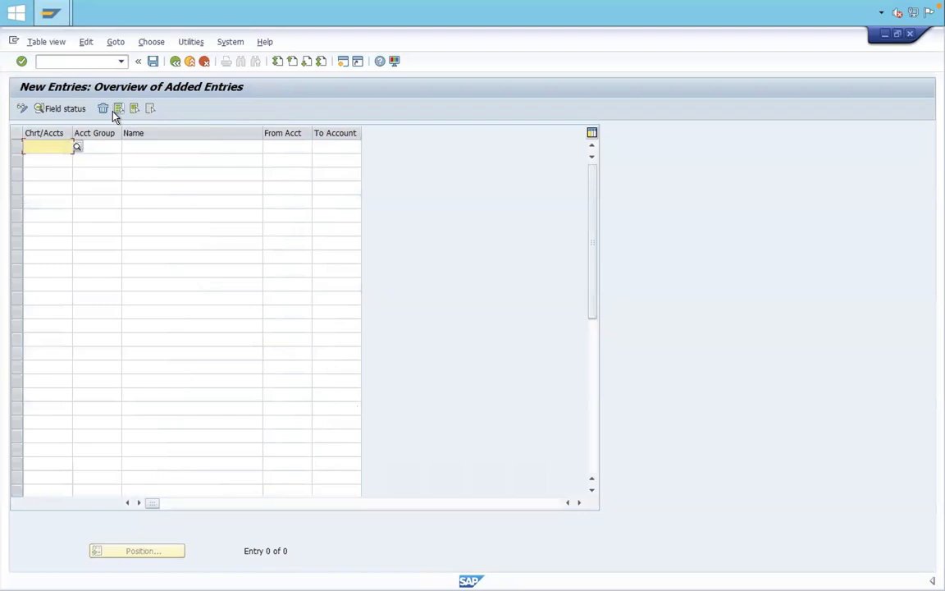
Enter account group asst with the name Assets for chart of accounts ELCT in the first row
text(e)
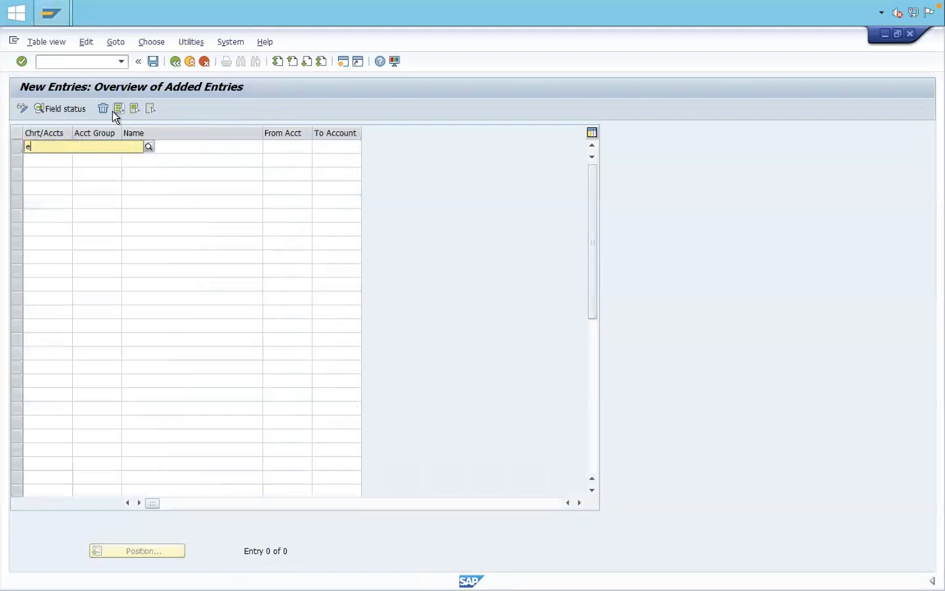
text(lct)
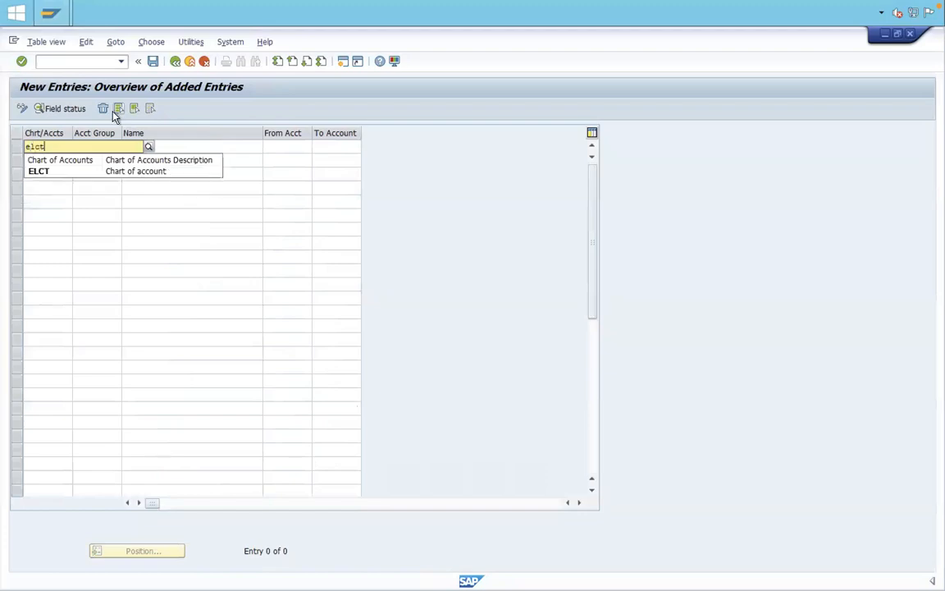
key(Down)
key(Return)
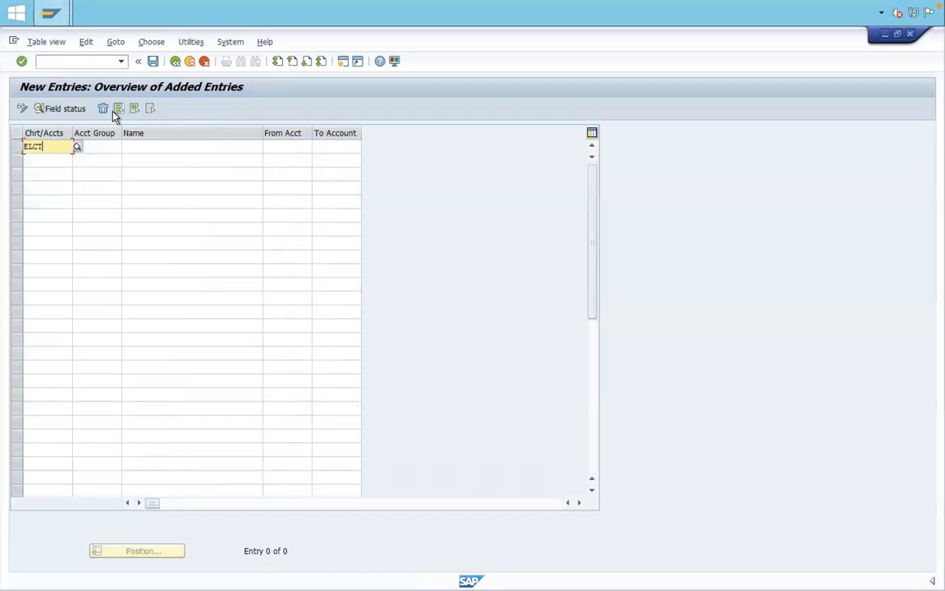
key(Tab)
text(asst)
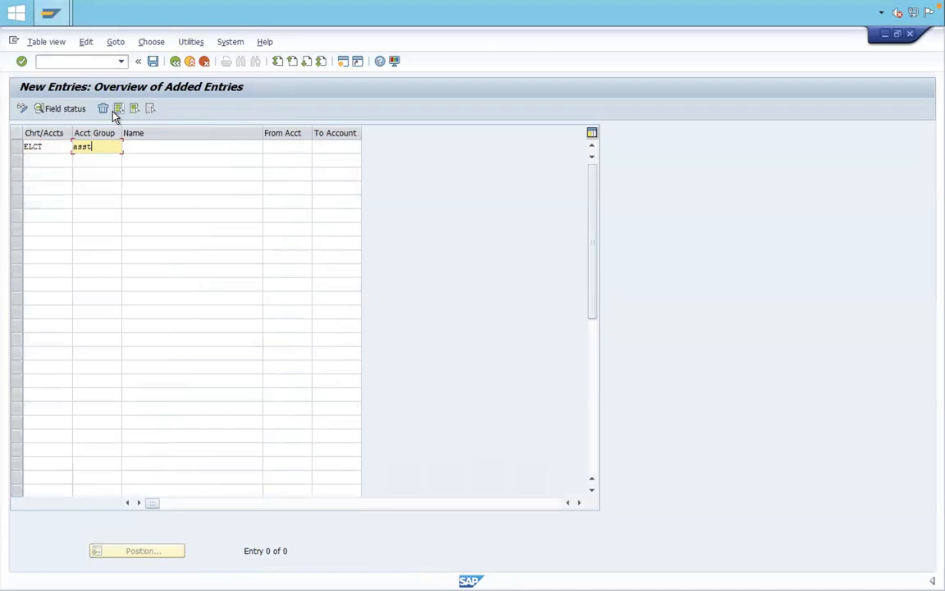
key(Tab)
text(A)
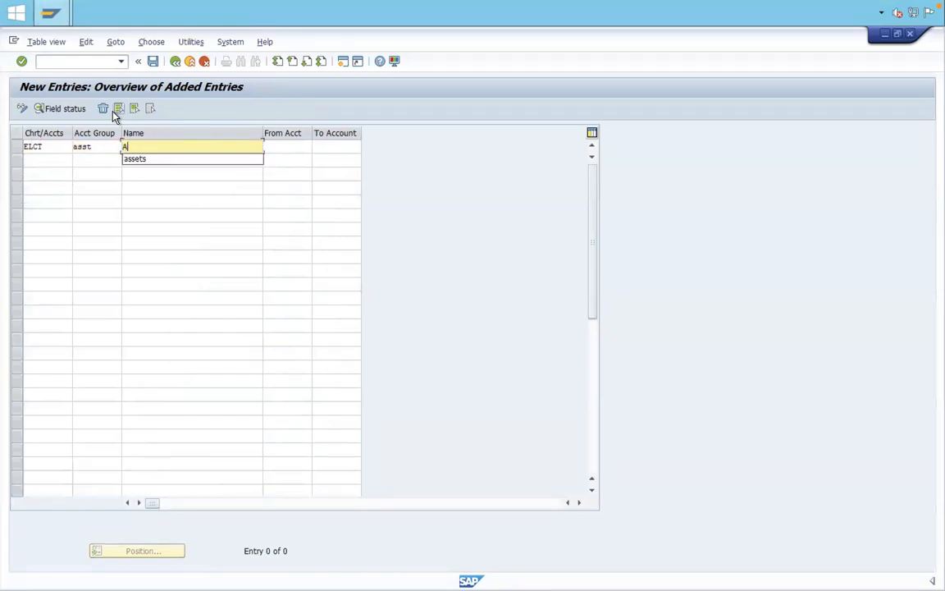
text(ssets)
Set the account number range of the Assets group from 1 to 500
key(Tab)
text(1)
key(Tab)
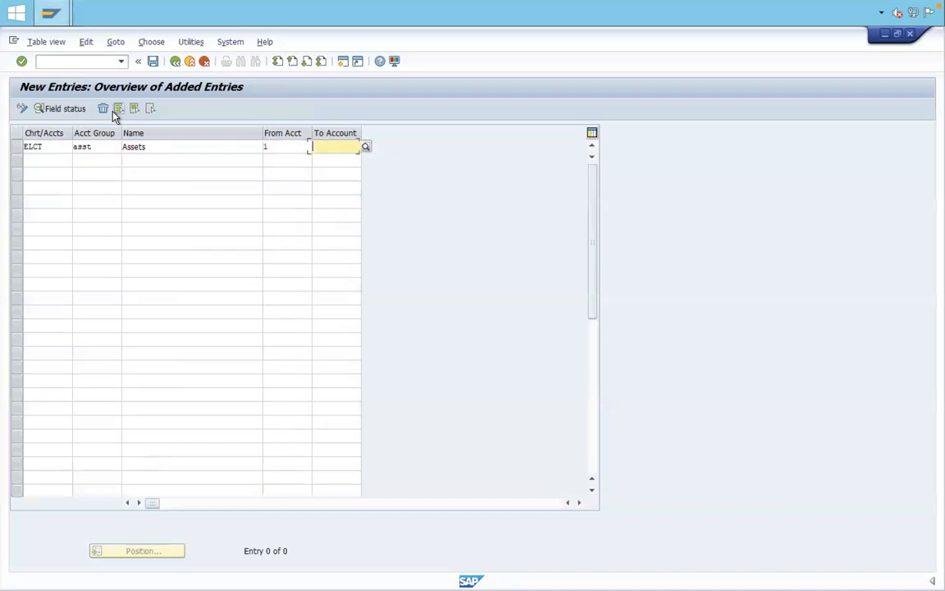
text(500)
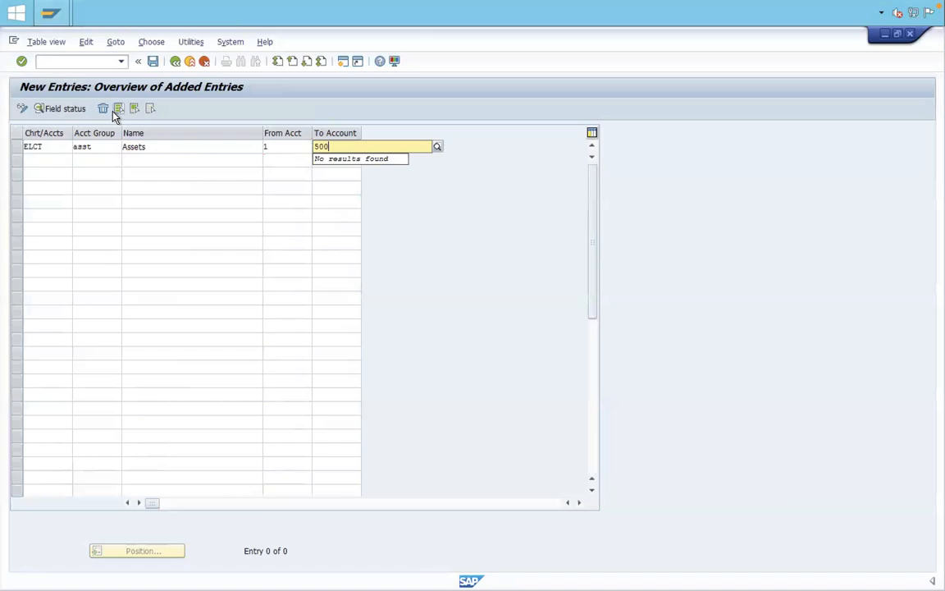
key(Return)
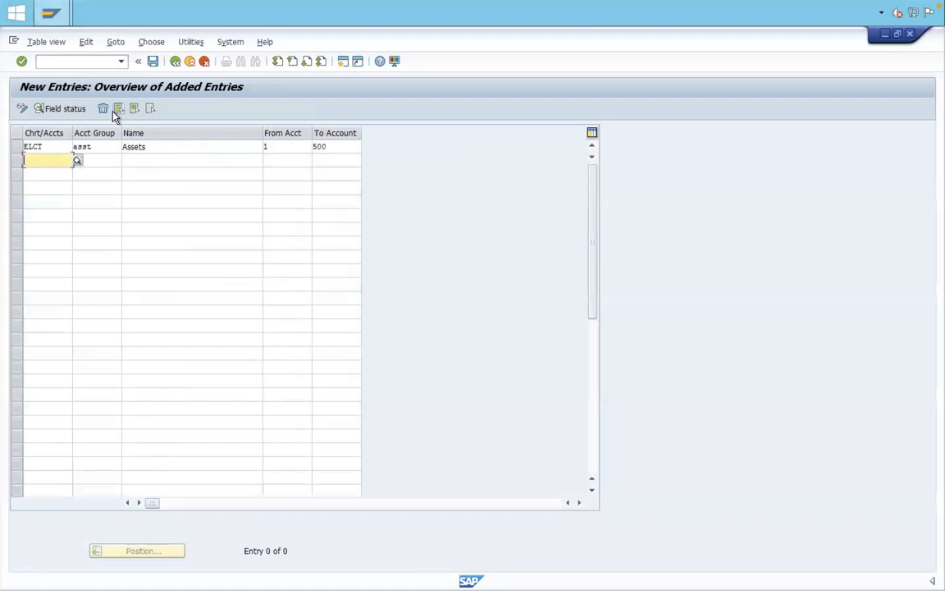
Enter account group liab with the name liability for chart of accounts elct in the second row
text(elct)
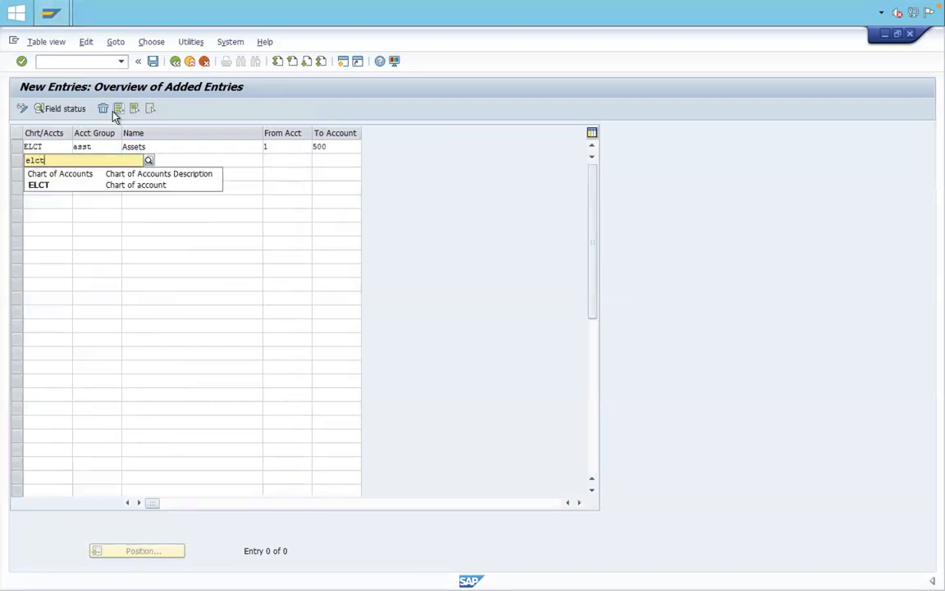
key(Tab)
text(li)
key(Down)
key(Down)
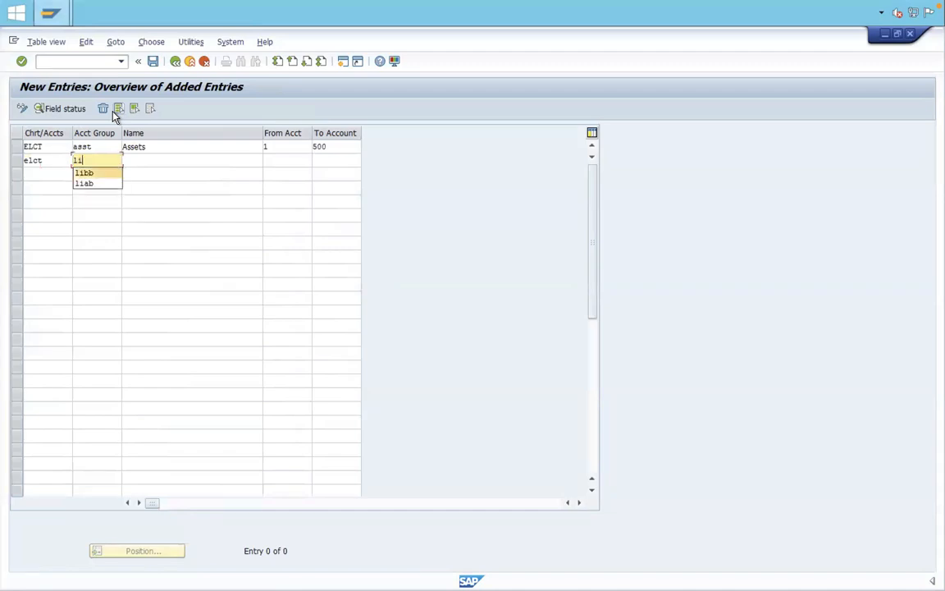
key(Return)
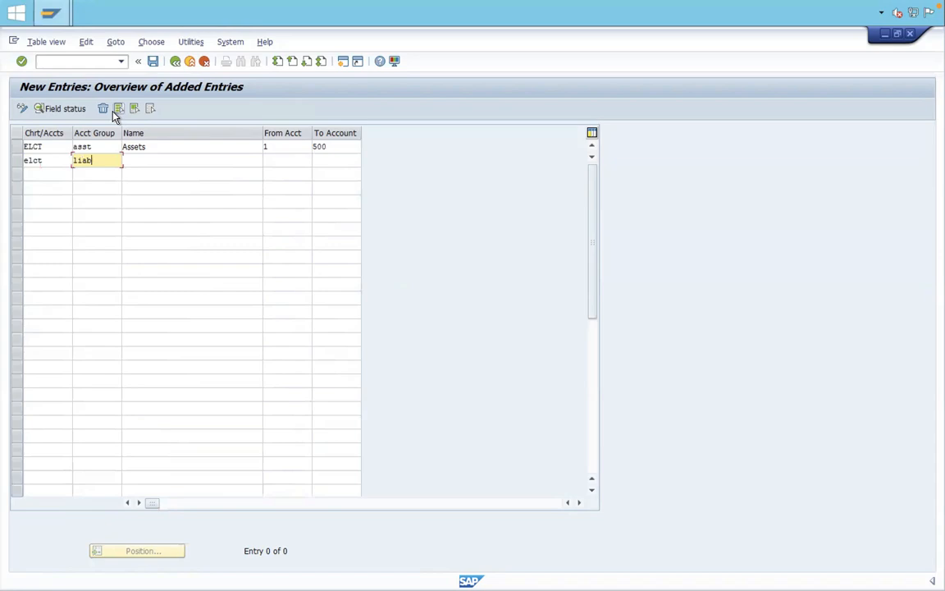
key(Tab)
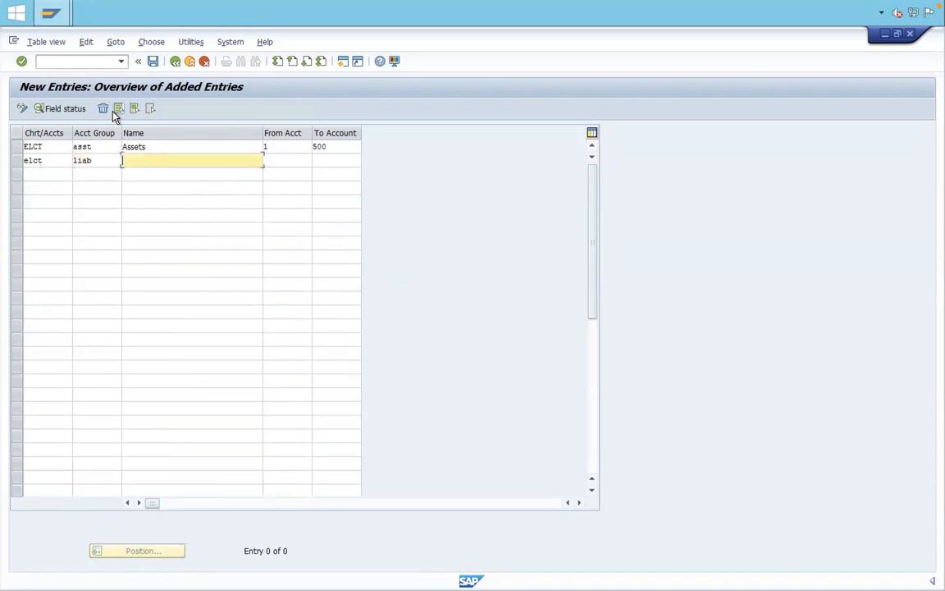
text(l)
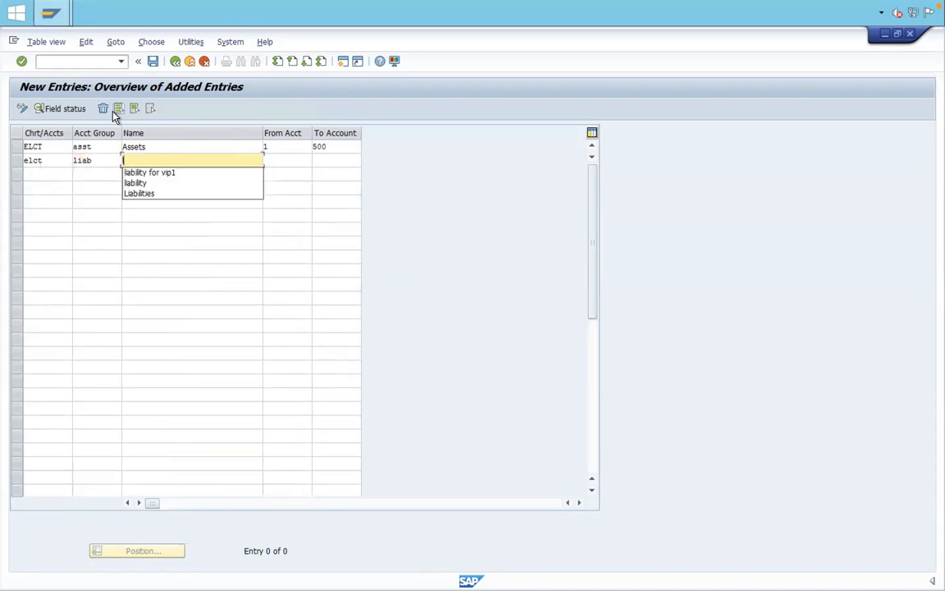
key(Down)
key(Down)
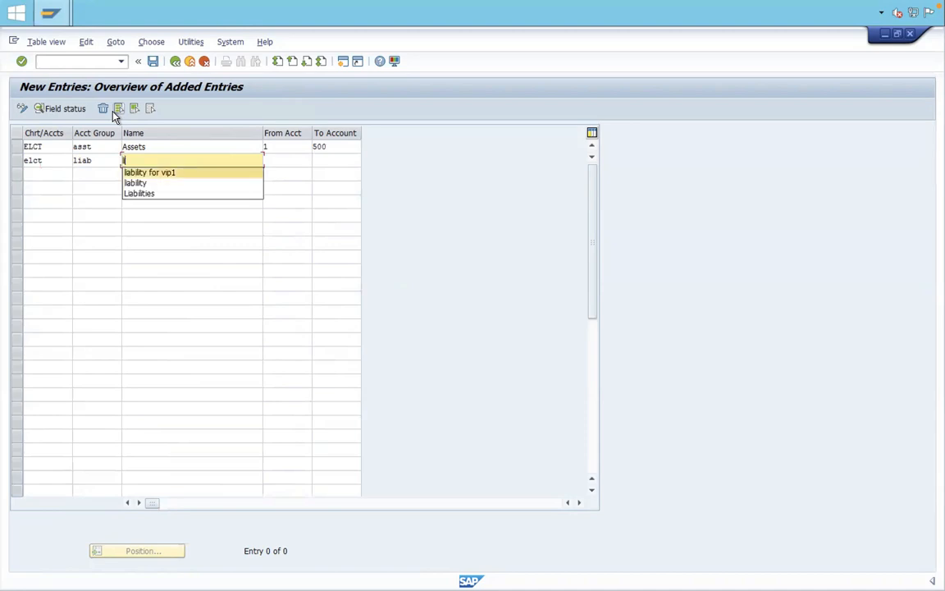
key(Return)
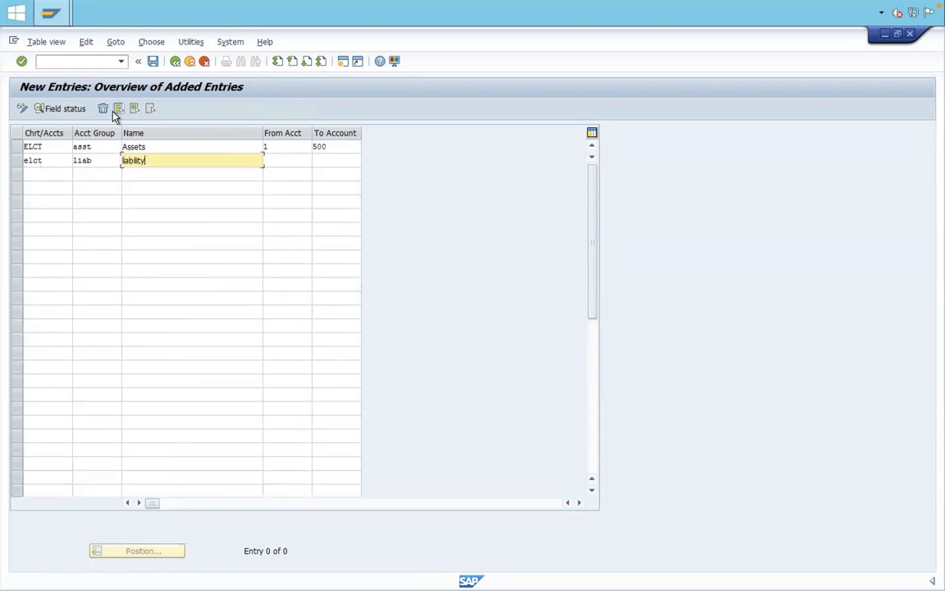
Set the account number range of the liability group from 501 to 1000
key(Tab)
text(501)
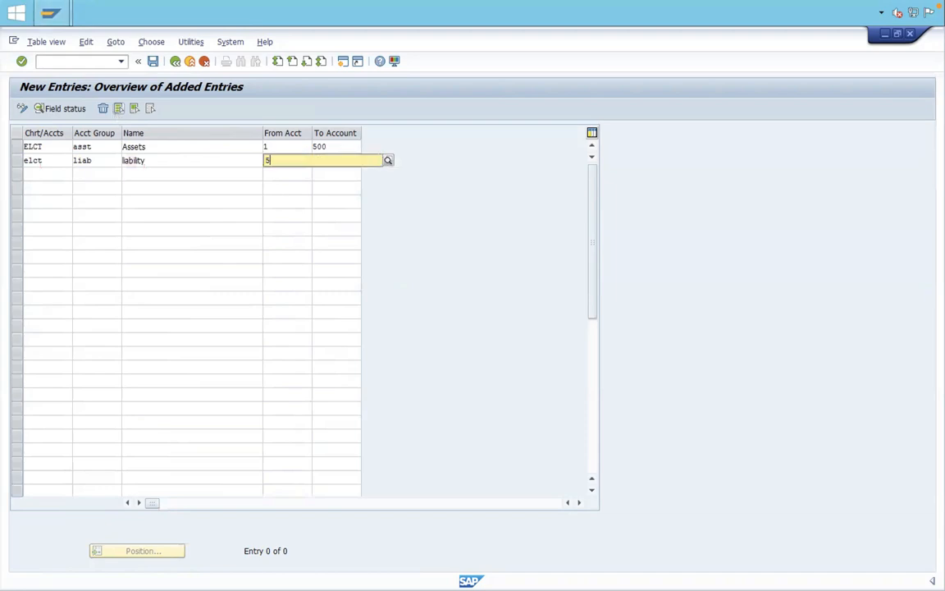
key(Tab)
text(1000)
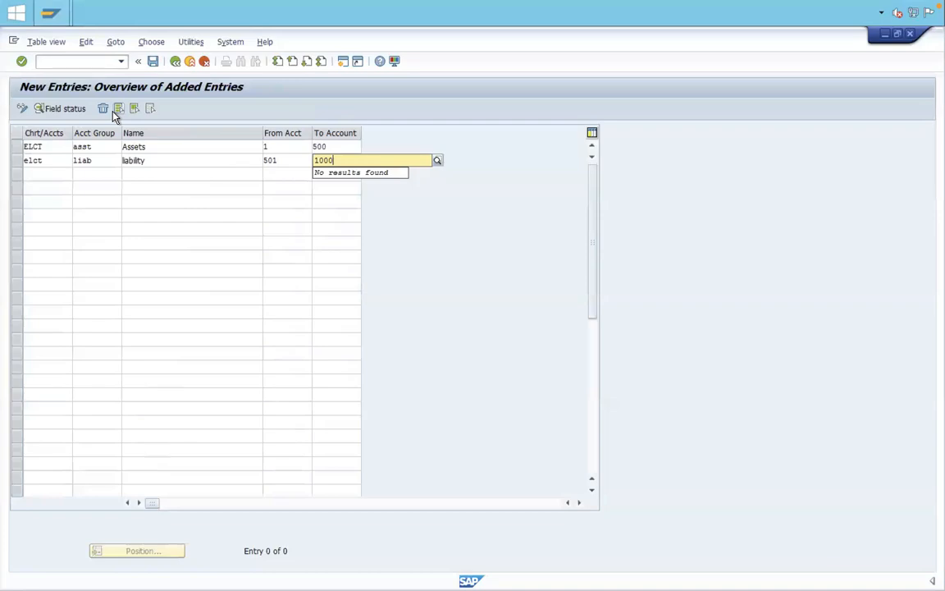
key(Return)
Enter account group expn with the name expense for chart of accounts ELCT in the third row
text(expn)
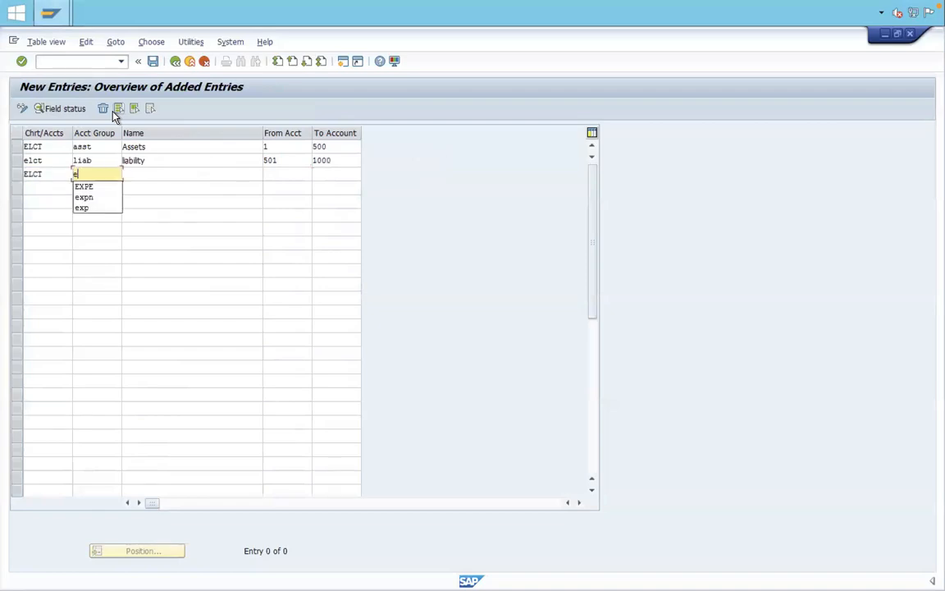
key(Tab)
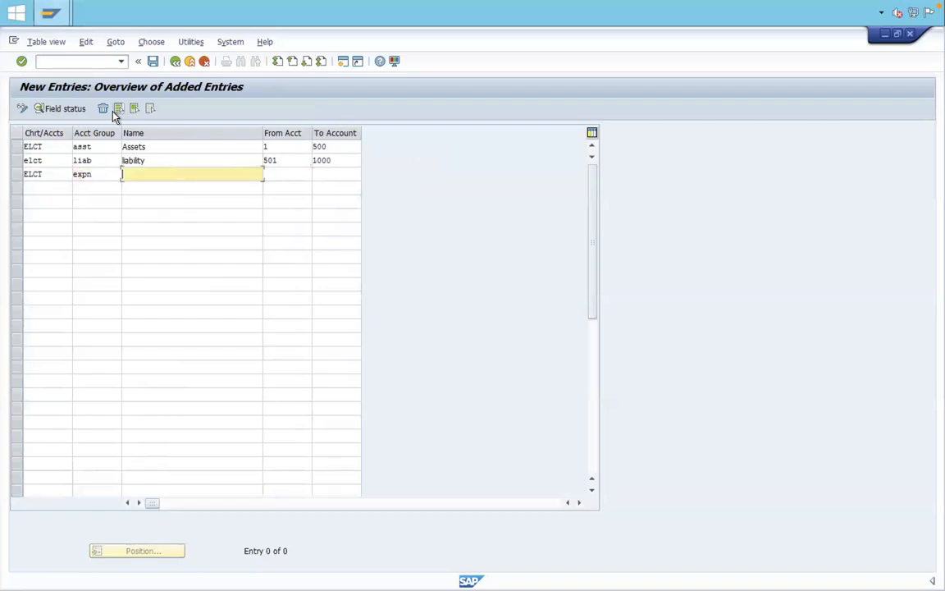
text(e)
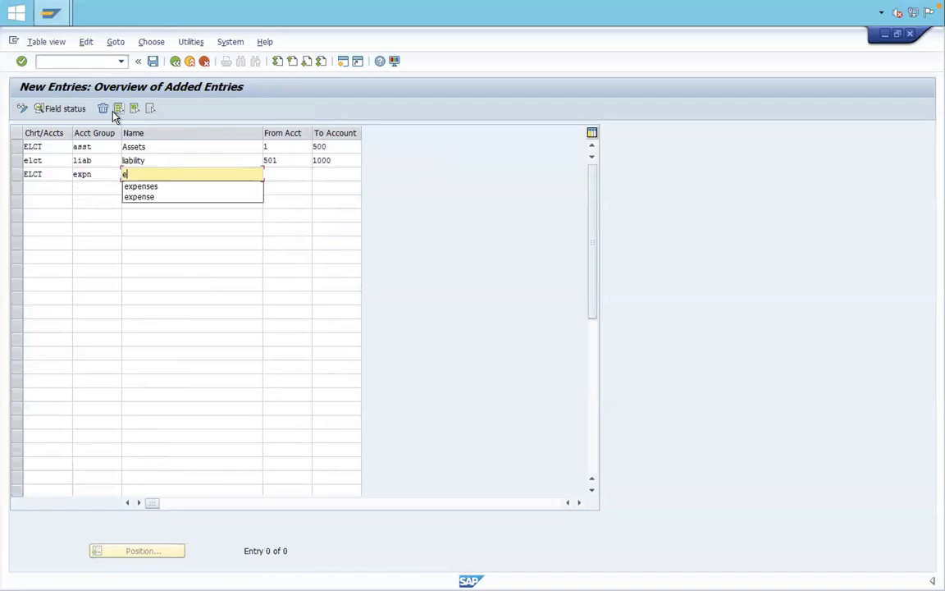
text(xpense)
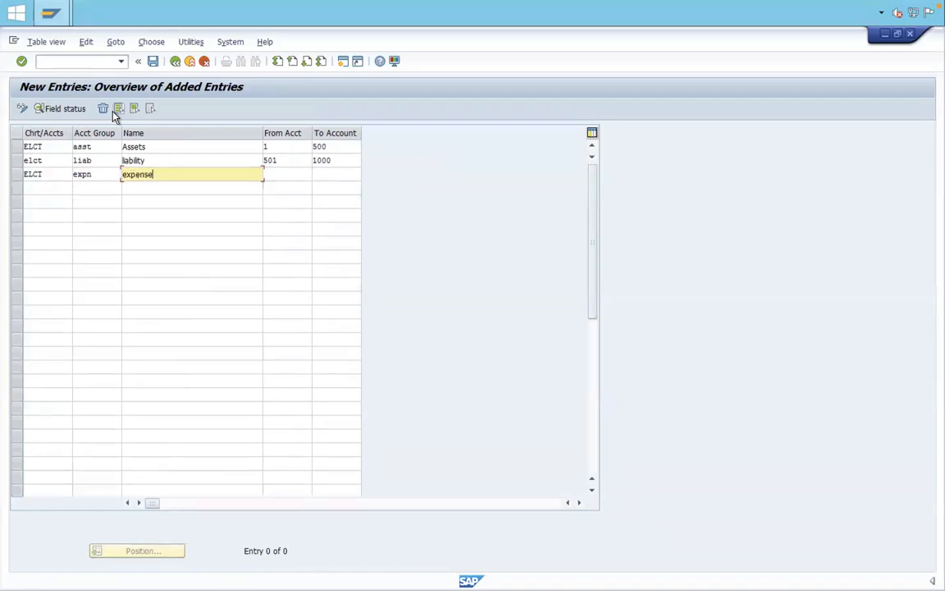
key(Tab)
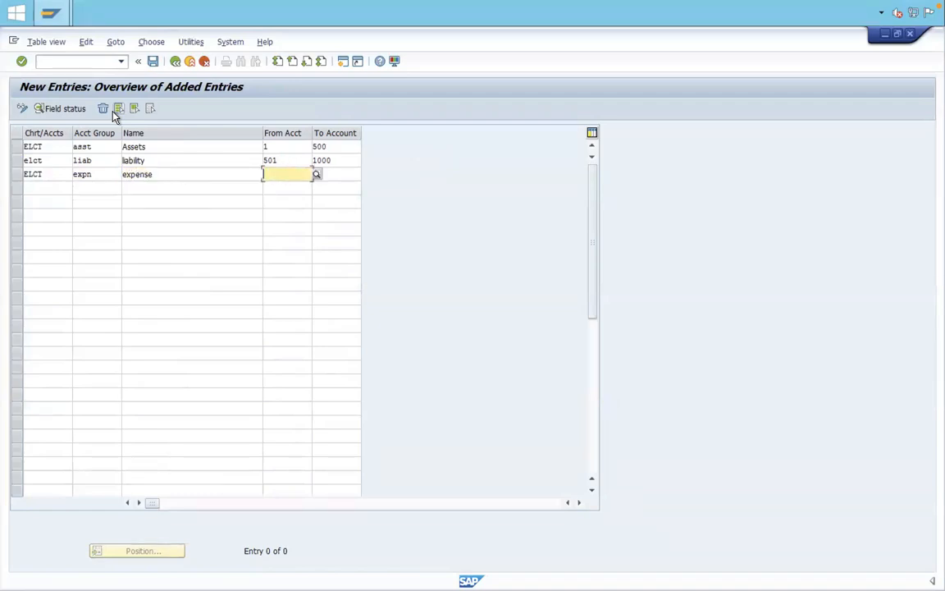
Set the account number range of the expense group from 1001 to 1500
text(1001)
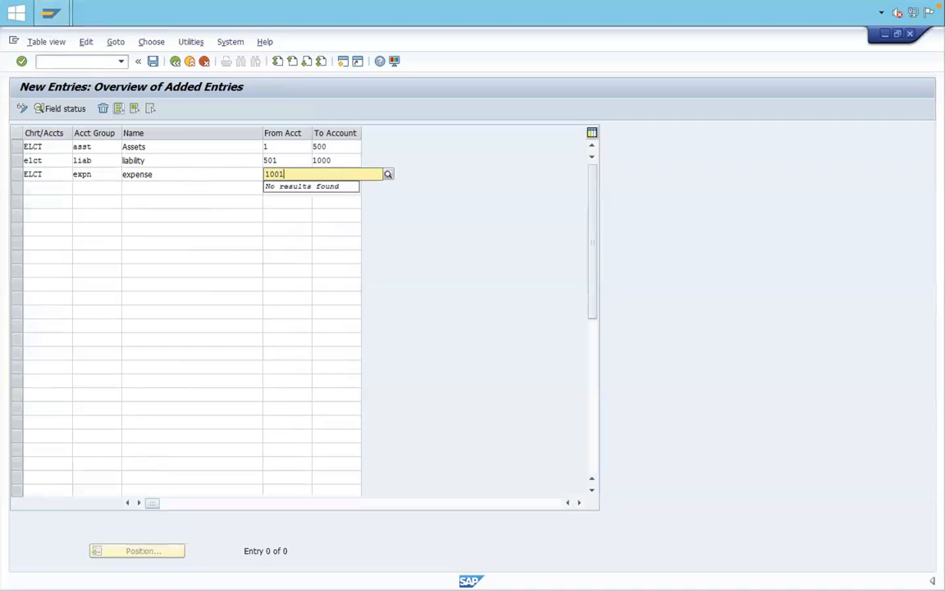
key(Tab)
text(1)
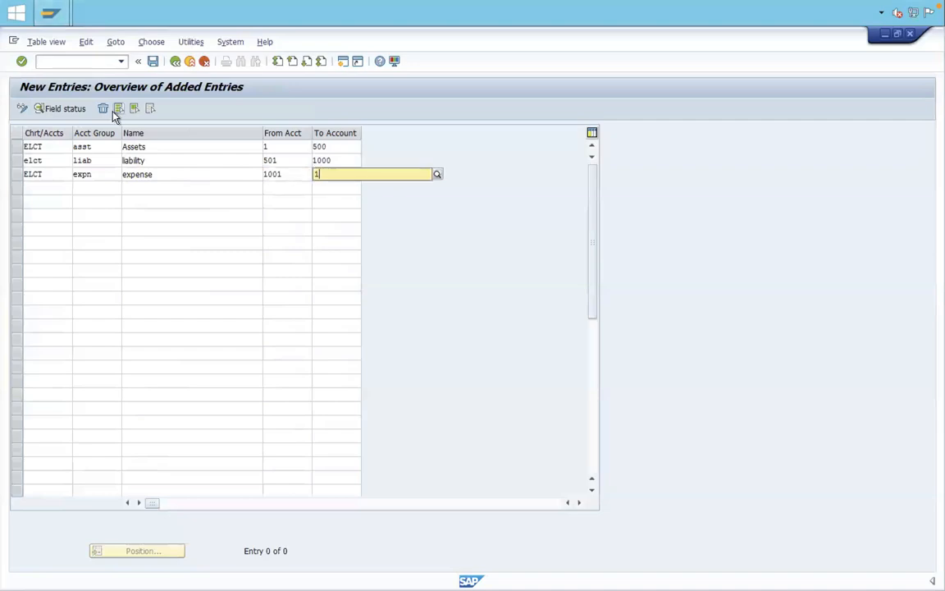
text(500)
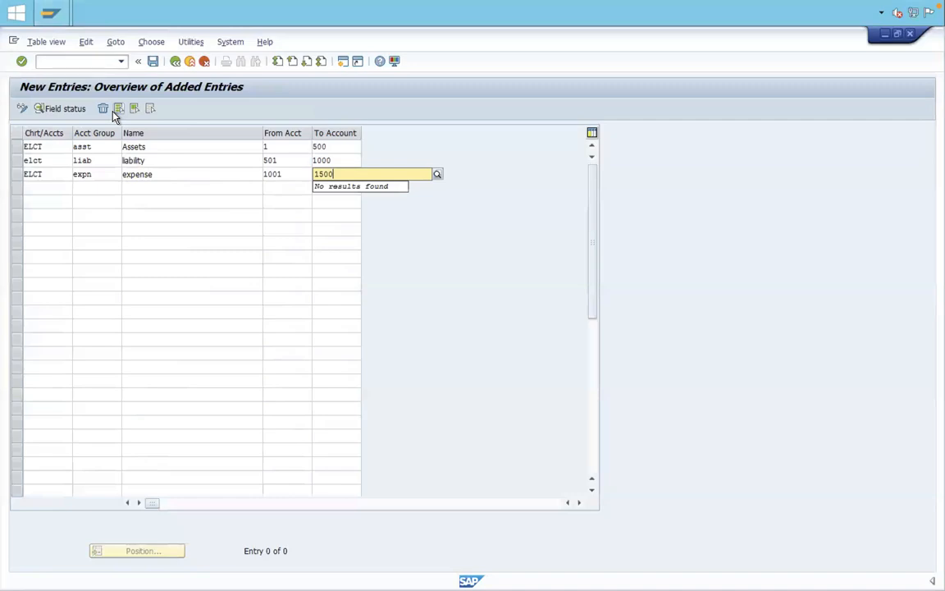
key(Tab)
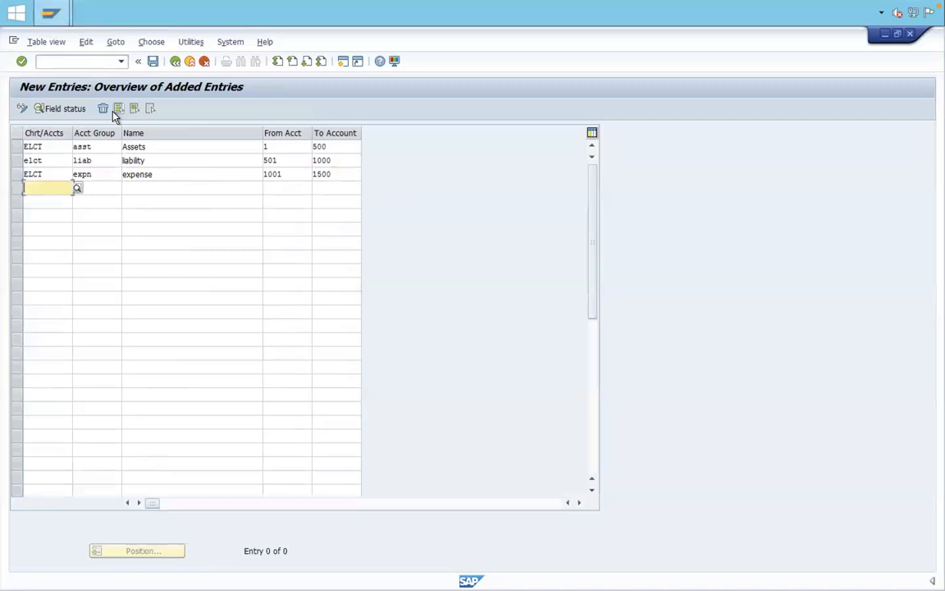
Enter account group incm with the name income for chart of accounts ELCT in the fourth row
text(el)
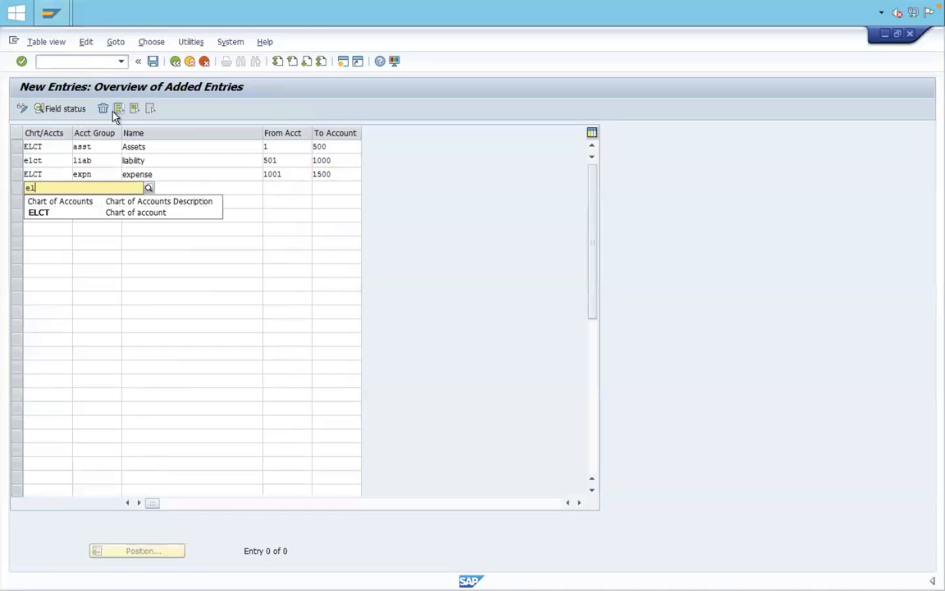
key(Down)
key(Return)
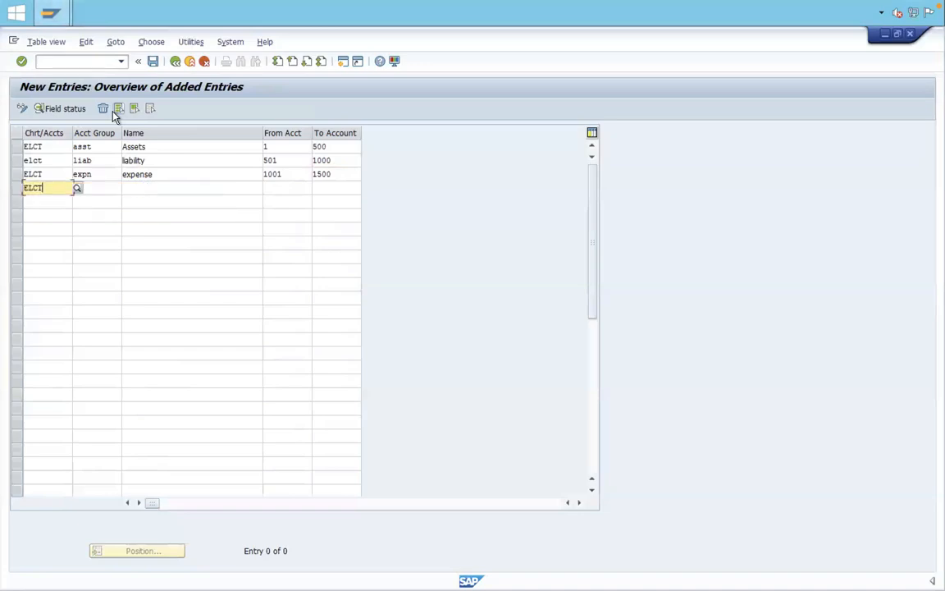
key(Tab)
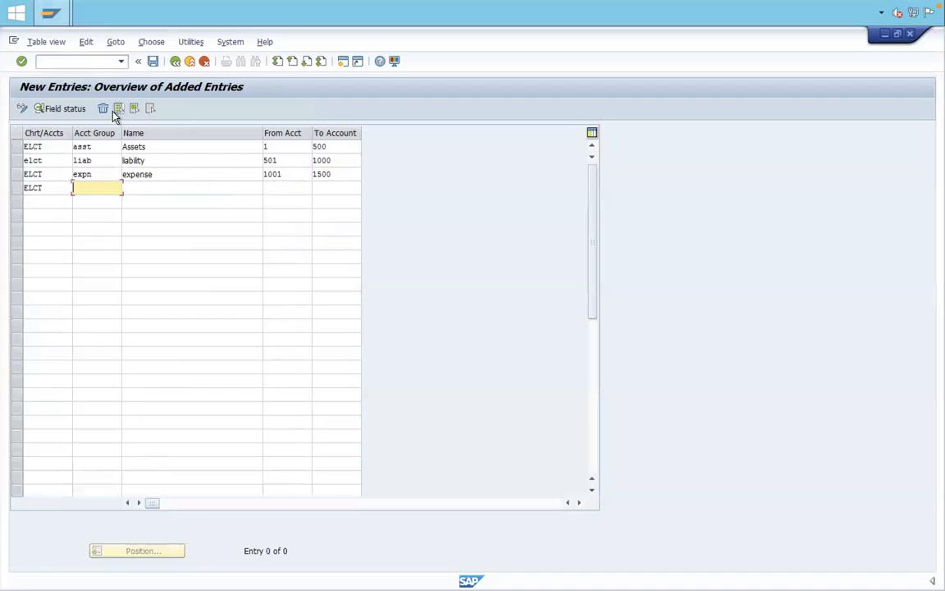
text(inx)
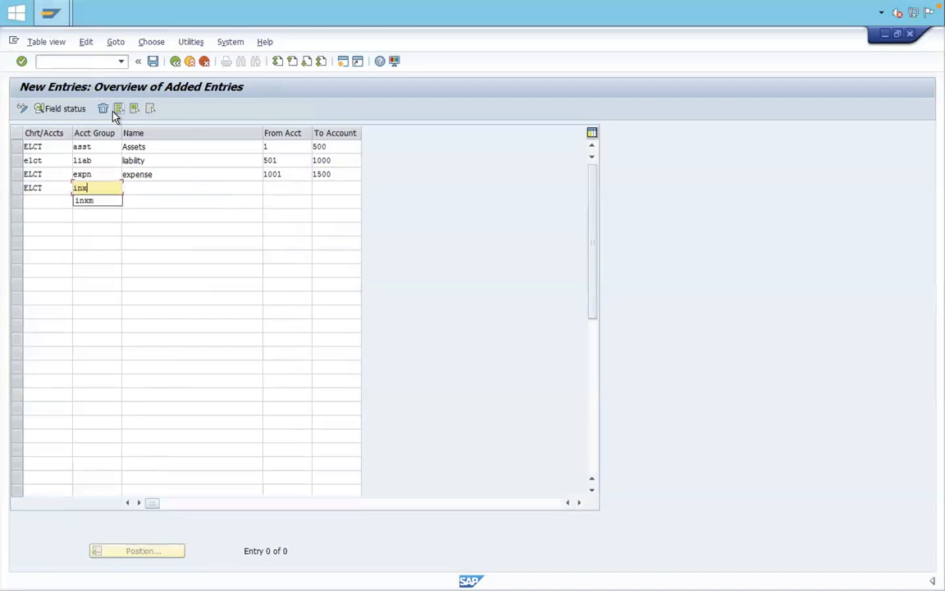
key(BackSpace)
text(cm)
key(Tab)
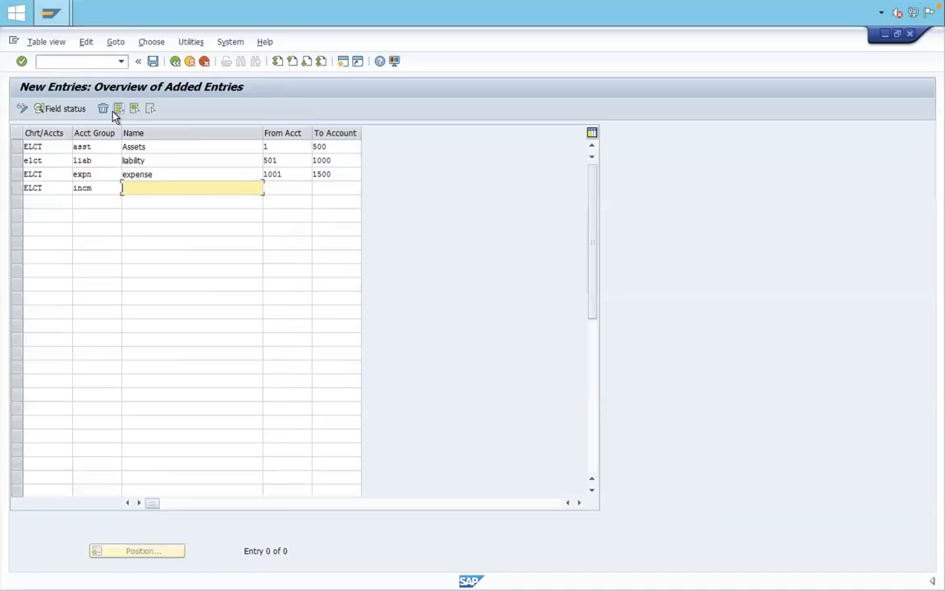
text(incm)
key(BackSpace)
key(Return)
key(Tab)
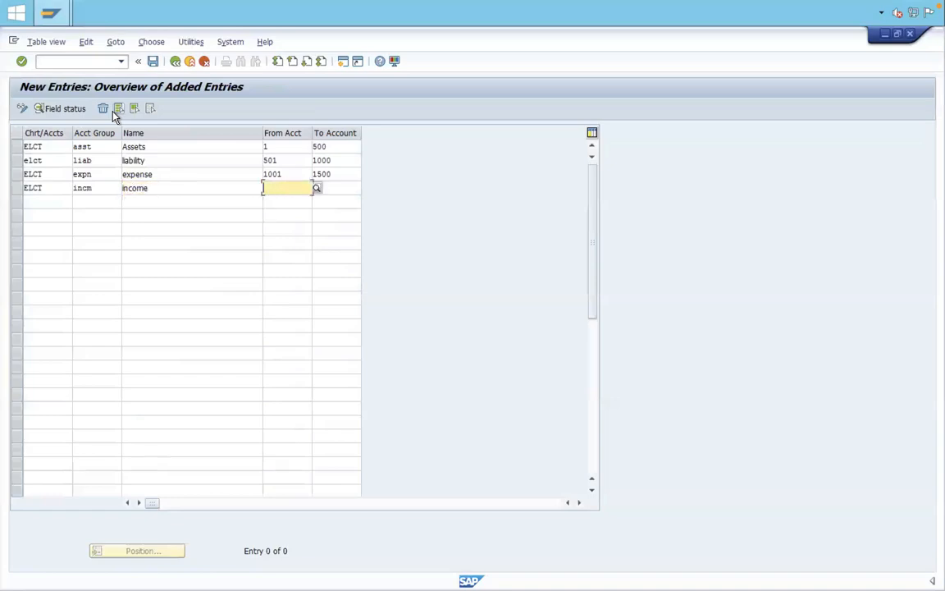
Set the account number range of the income group from 1501 to 2000
text(1501)
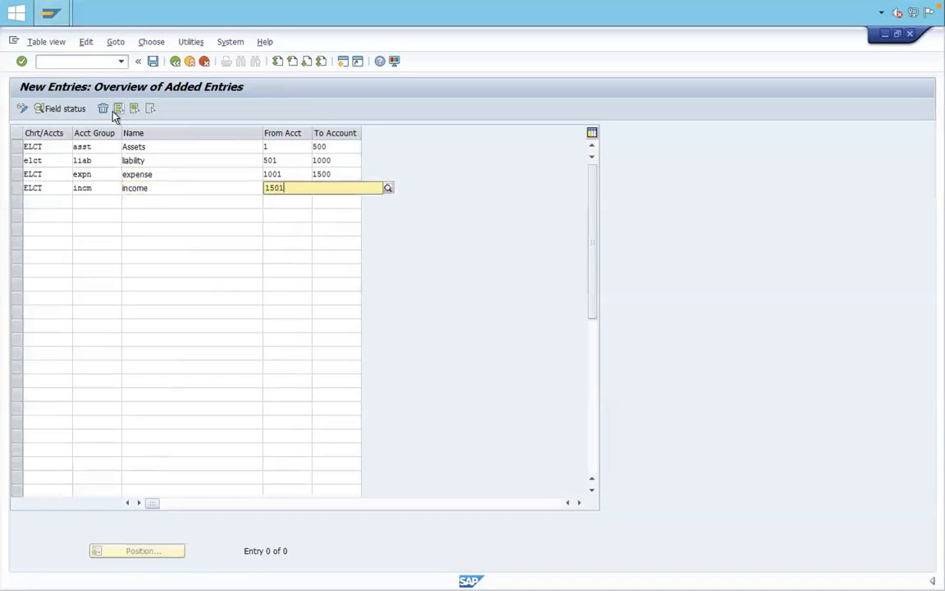
key(Tab)
text(2000)
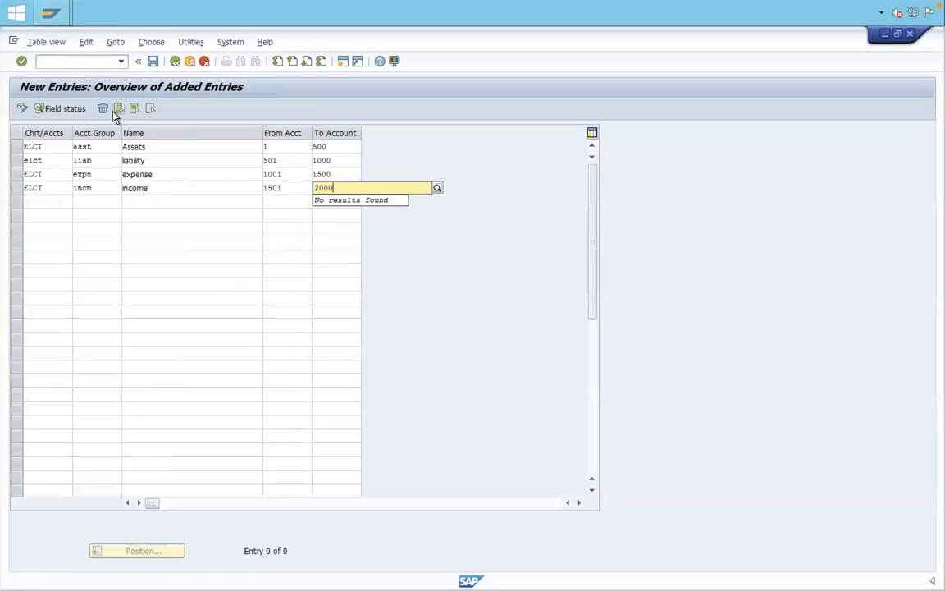
Validate the account group entries and save them under the proposed customizing request
click(129, 229)
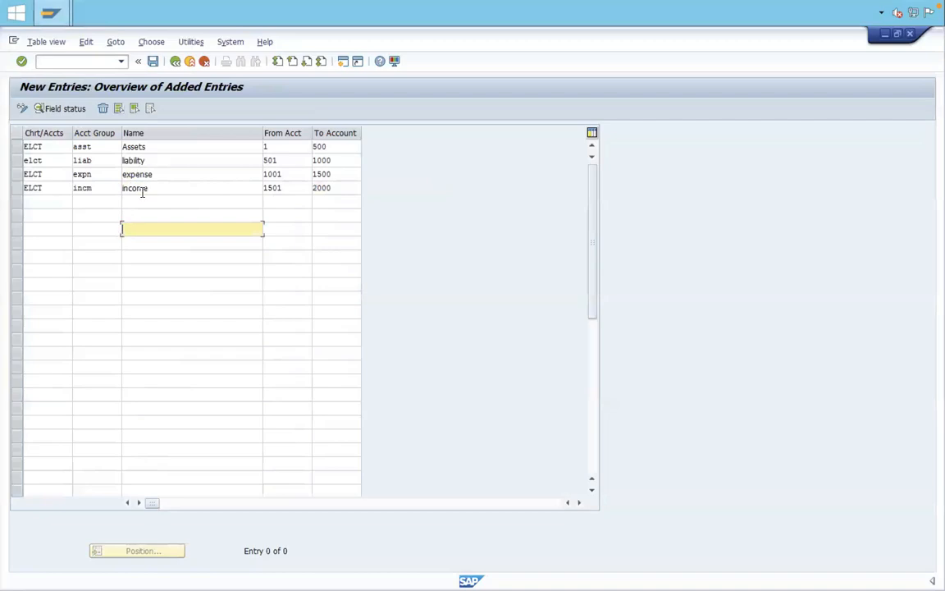
click(143, 201)
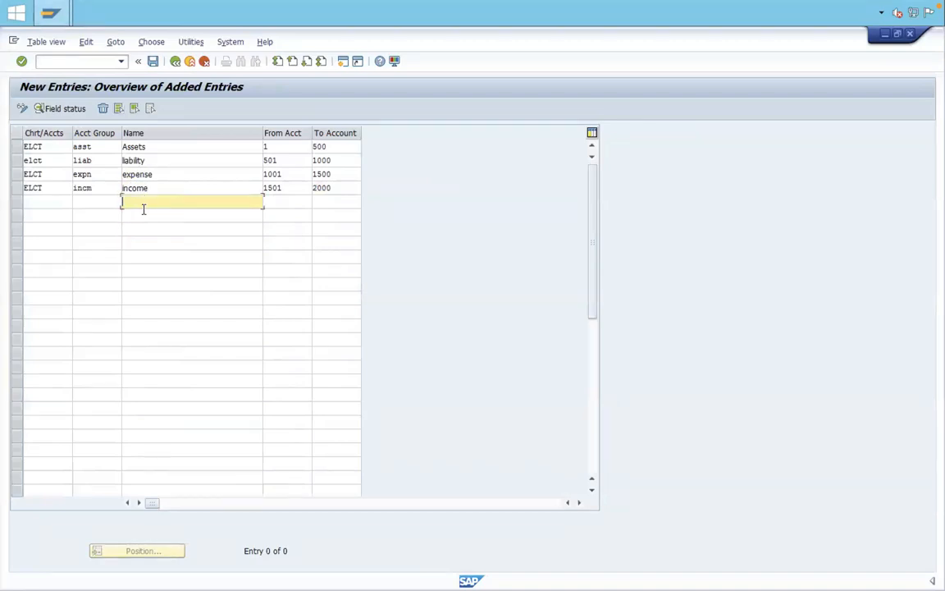
click(142, 213)
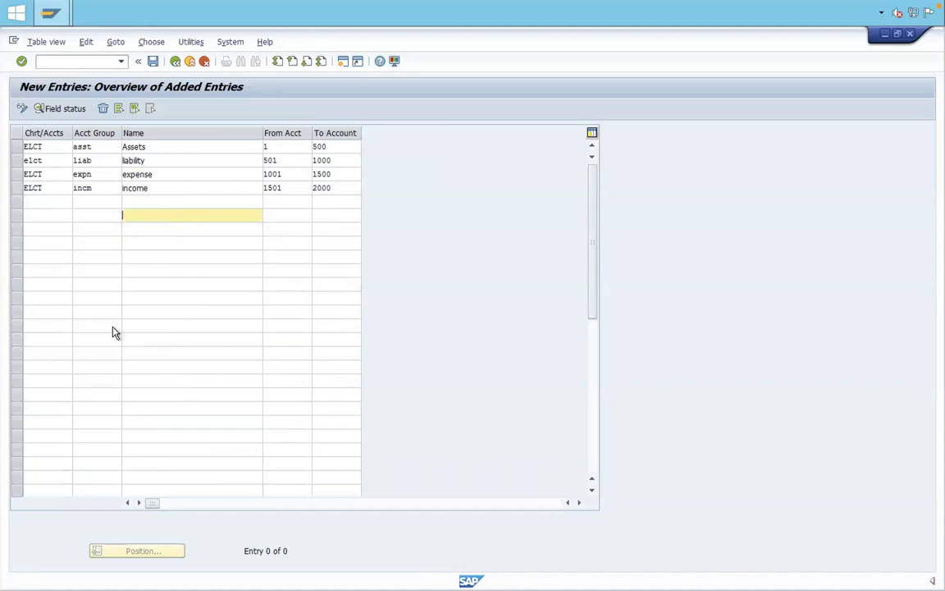
key(Return)
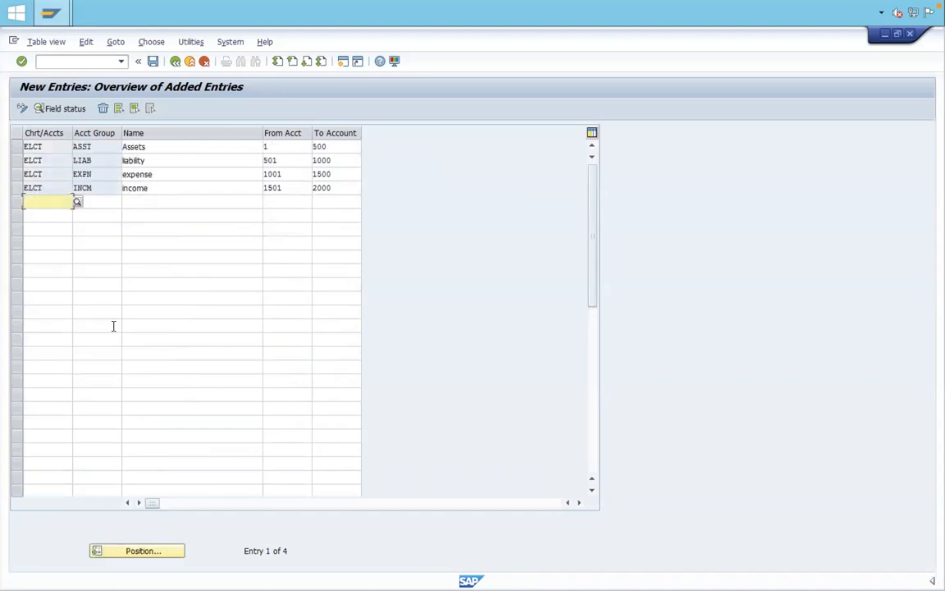
click(151, 63)
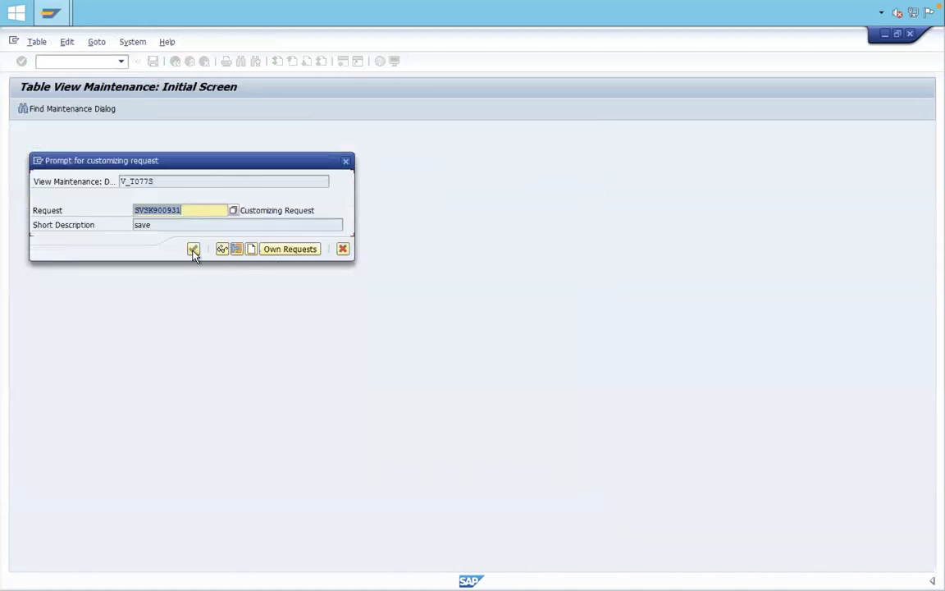
click(193, 250)
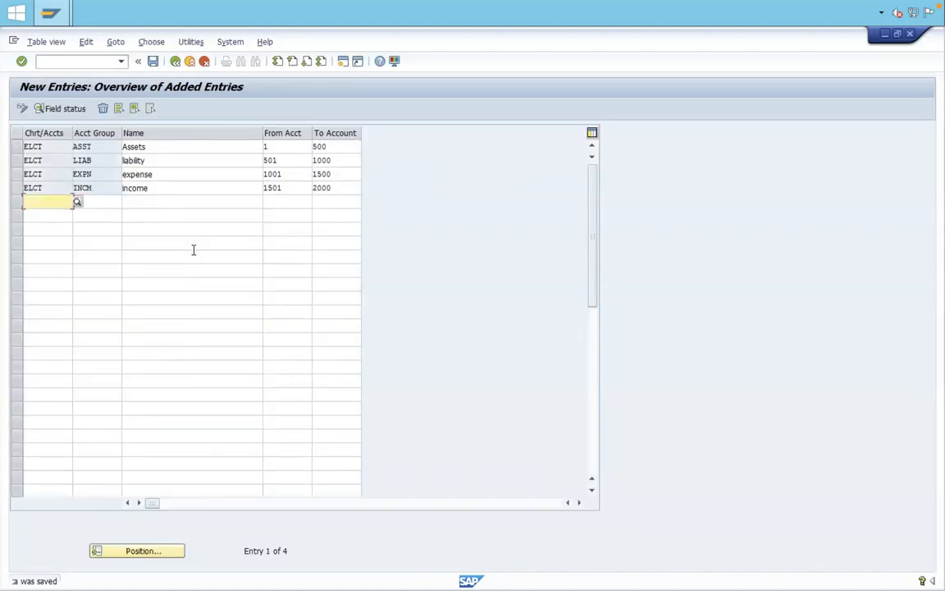
Open transaction OB62 in place of the current one and position the company code list at ELCT
click(106, 61)
text(/n)
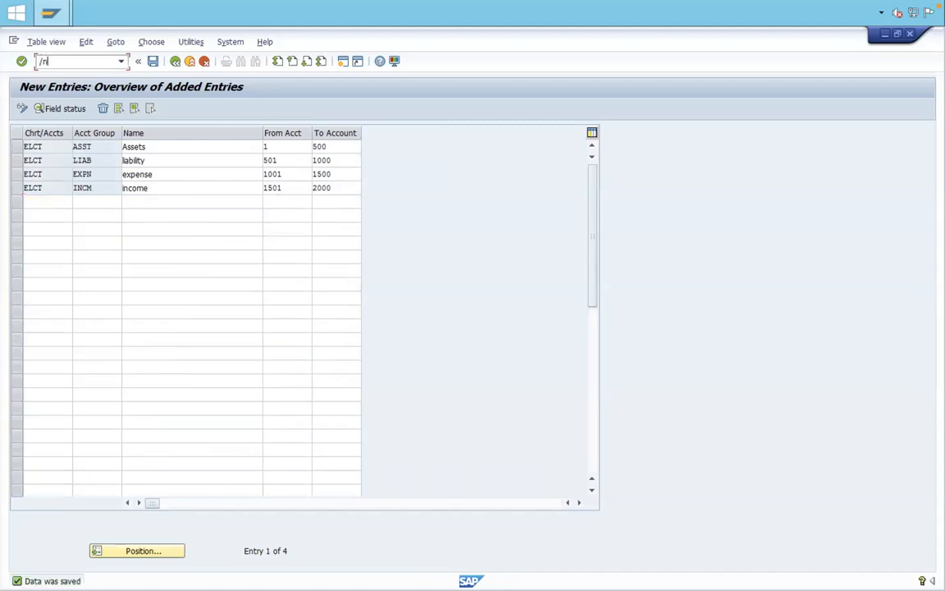
text(ob62)
key(Return)
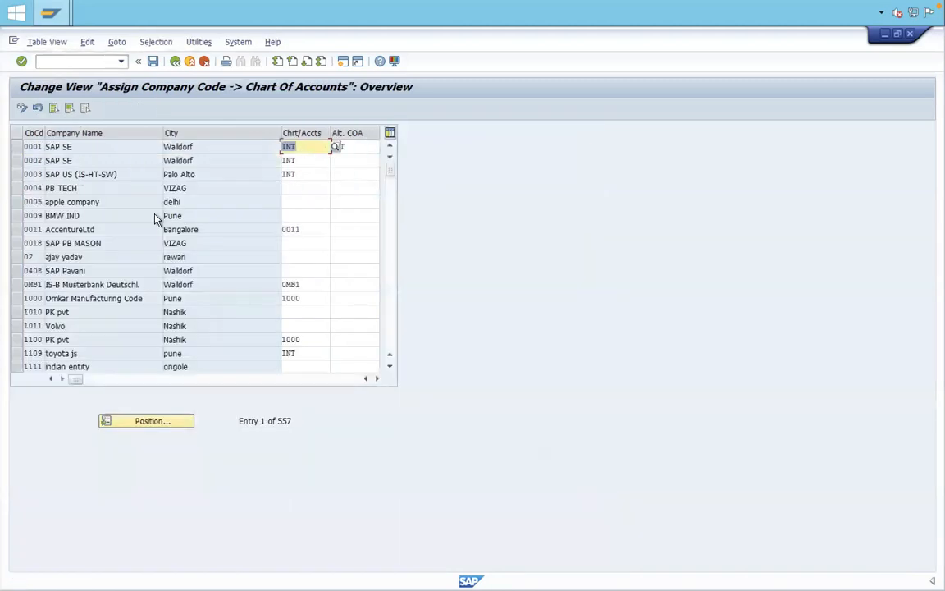
click(150, 421)
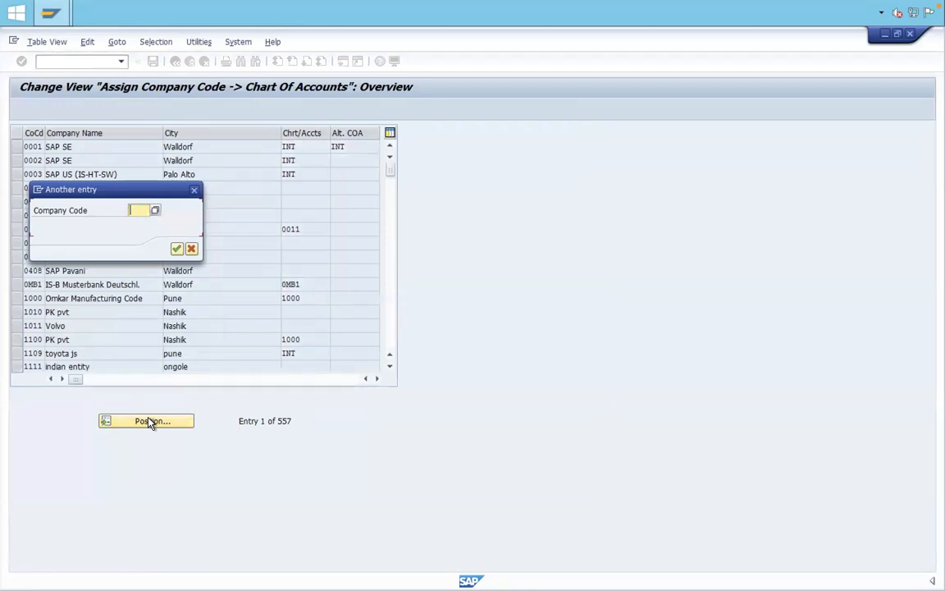
text(elct)
key(Return)
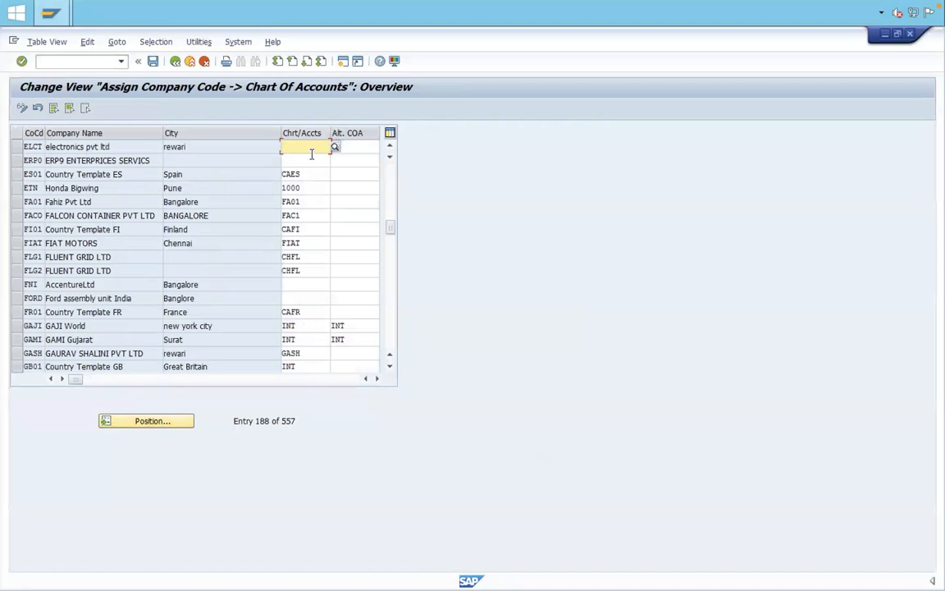
Assign chart of accounts ELCT to company code ELCT and save it under the proposed customizing request
text(e)
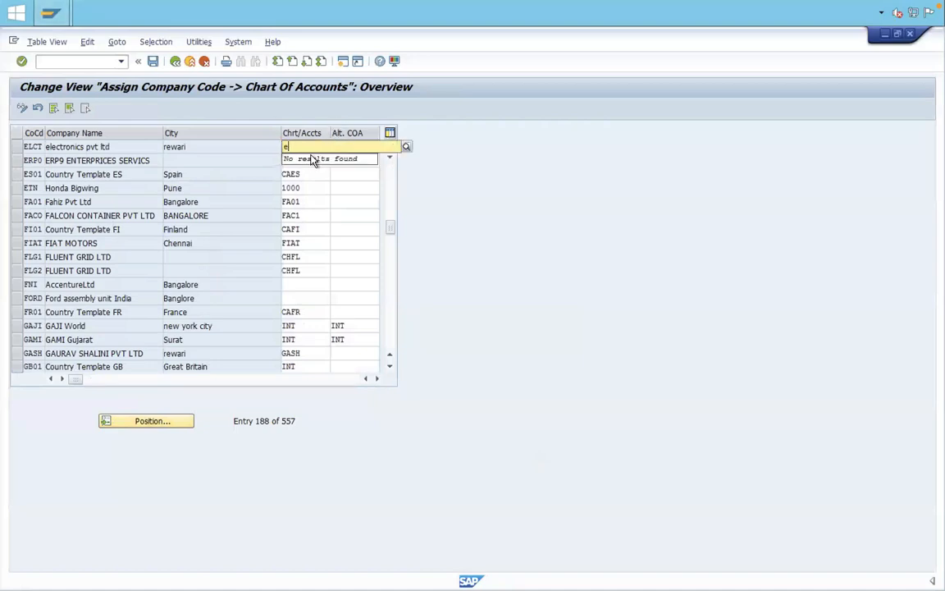
text(1ct)
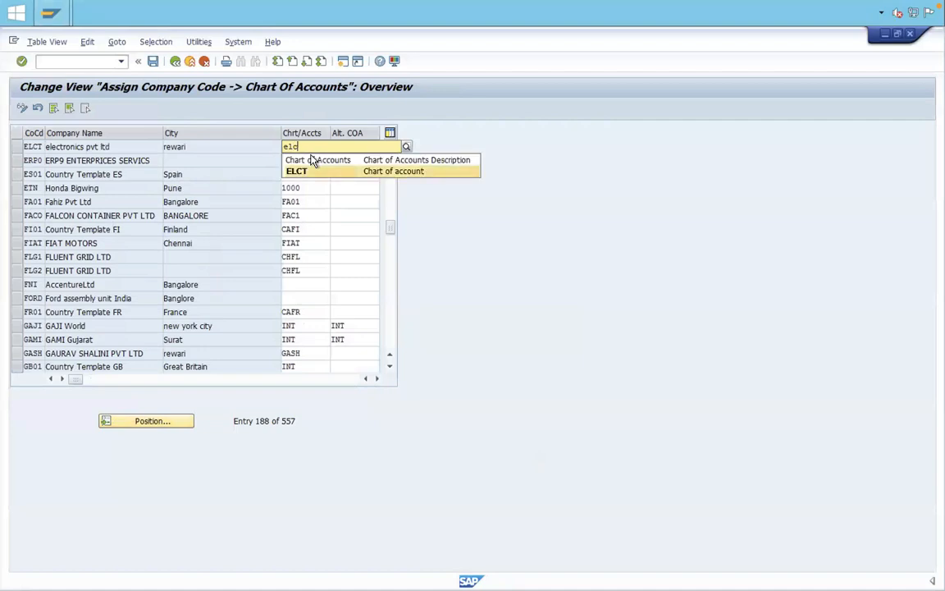
key(Return)
key(ctrl+s)
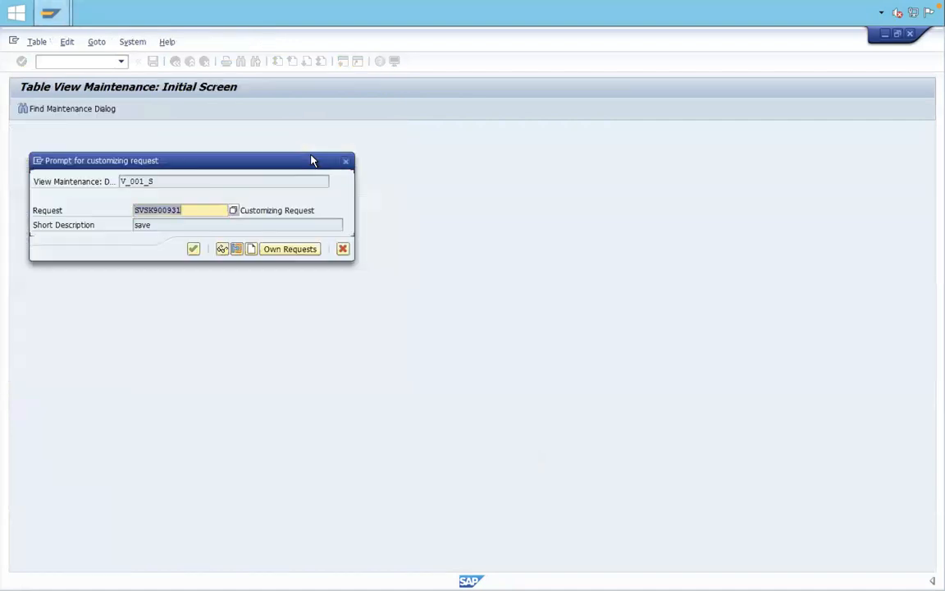
key(Return)
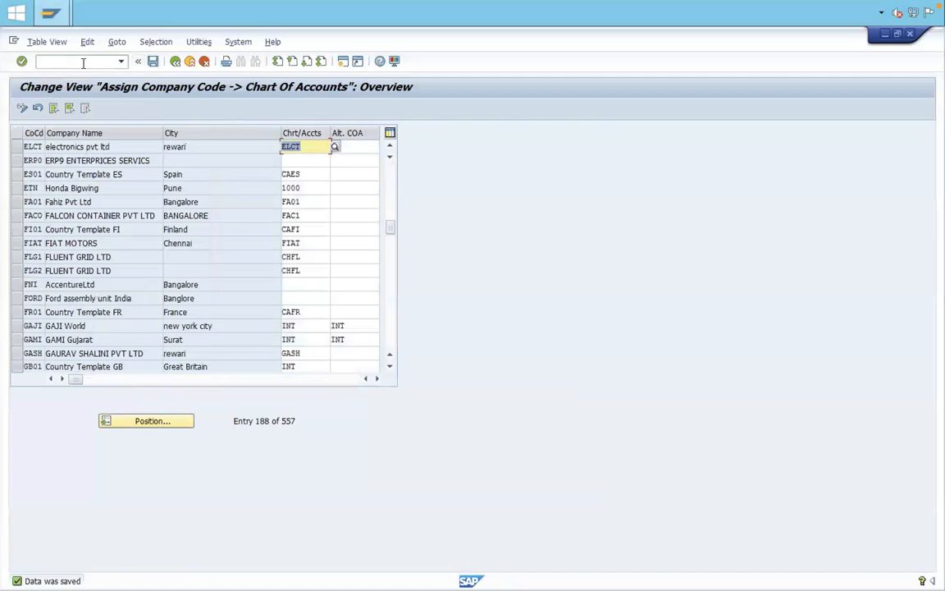
Open transaction OB53 in place of the current one for chart of accounts ELCT
click(83, 63)
text(/nob53)
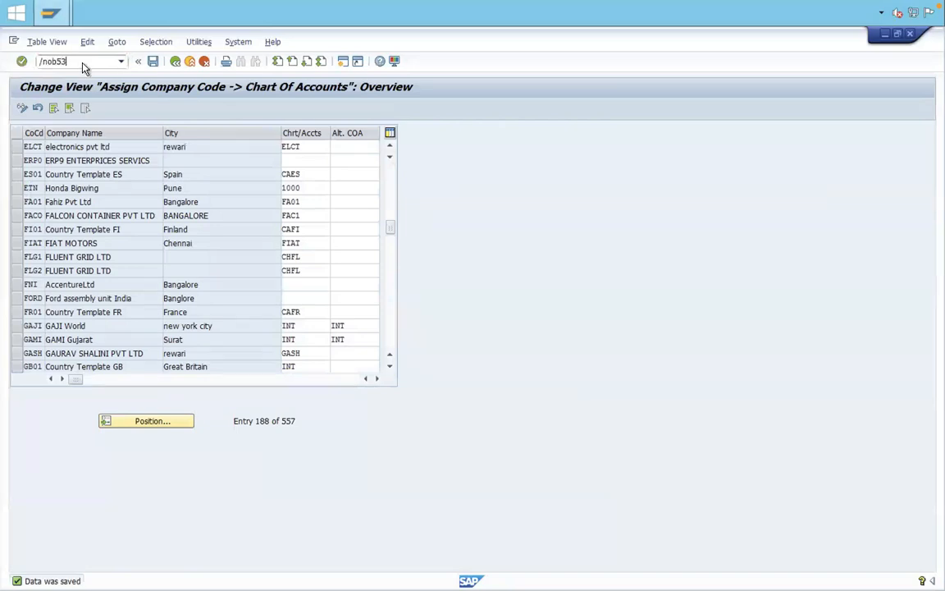
key(Return)
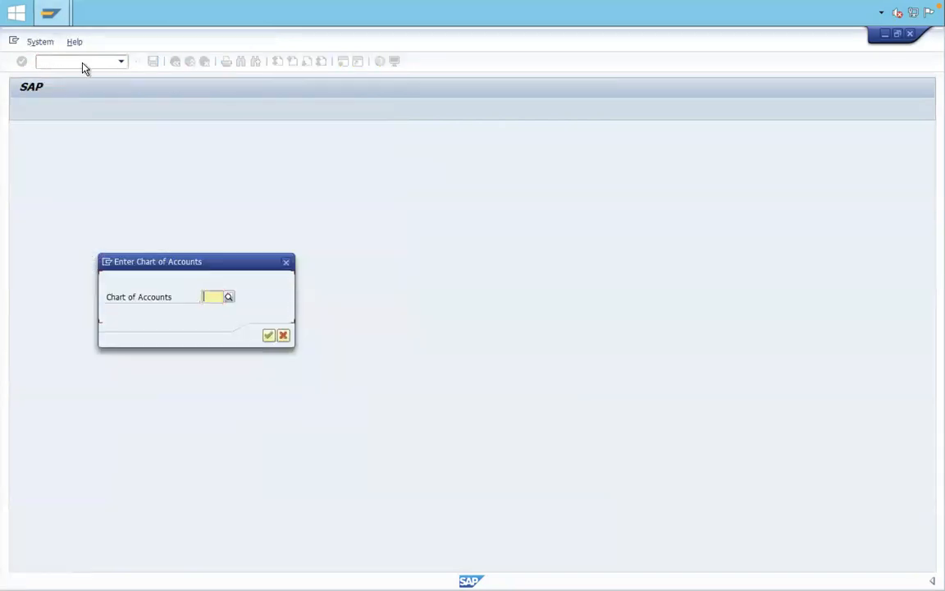
text(elct)
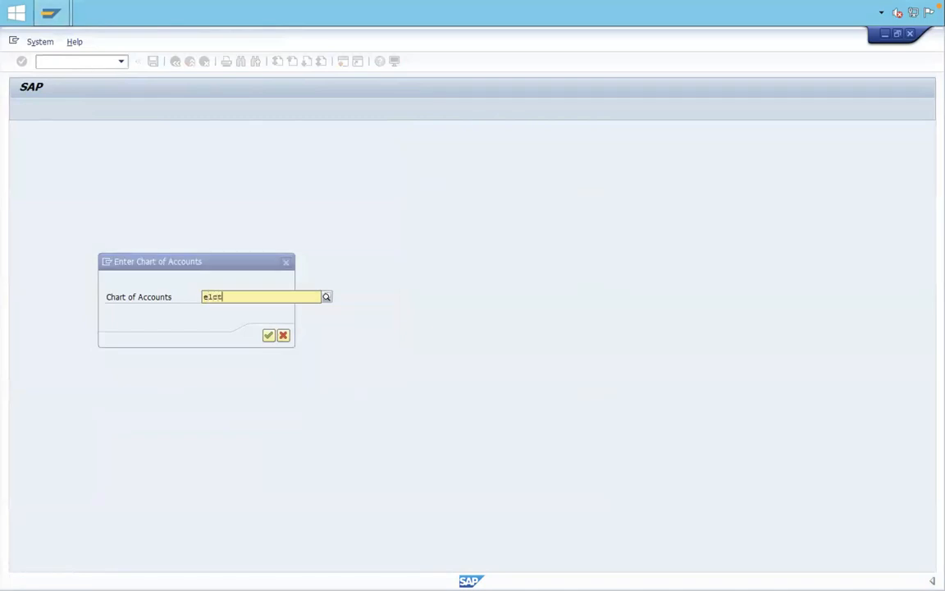
key(Return)
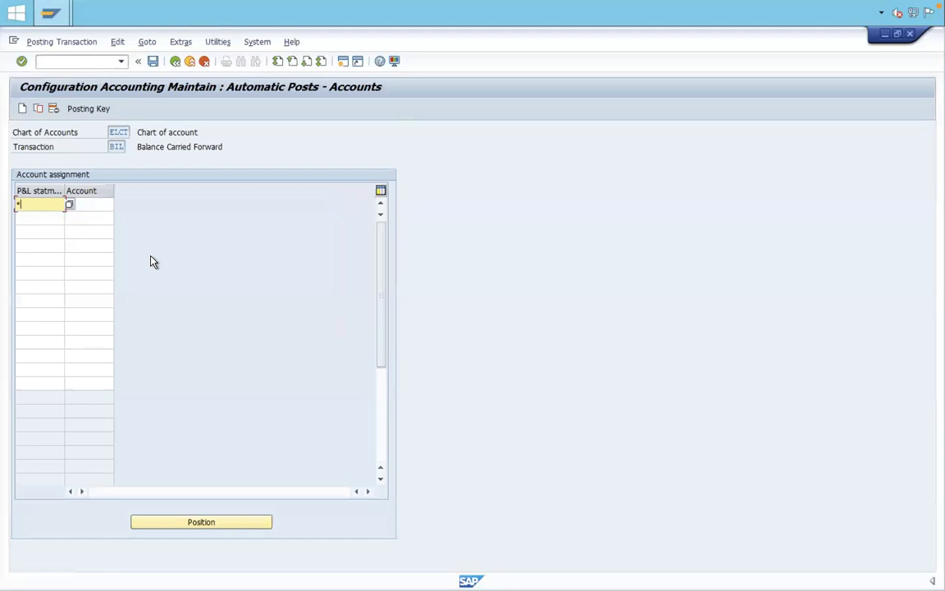
Assign account 100000 to P&L statement account type * and save it under the proposed customizing request
key(Tab)
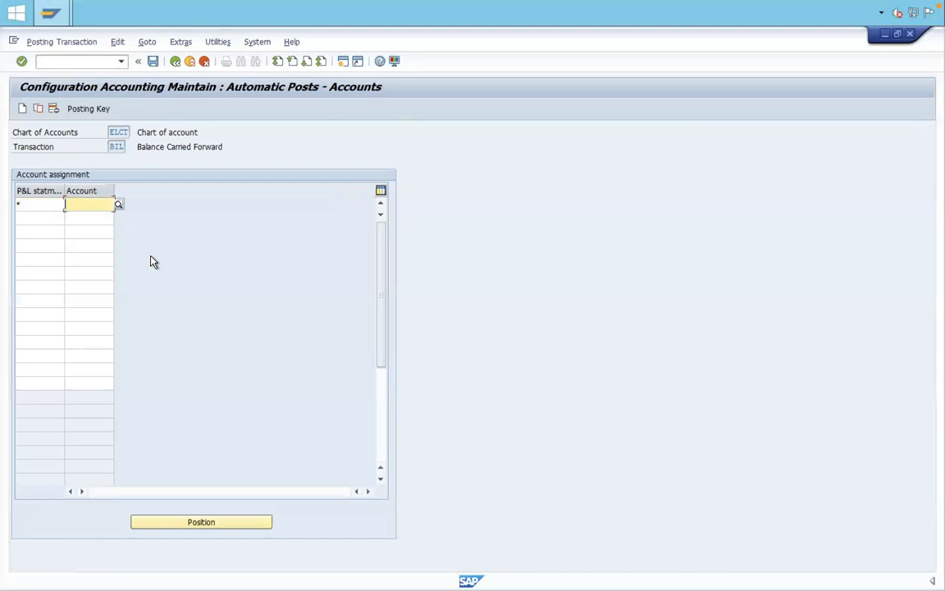
text(100)
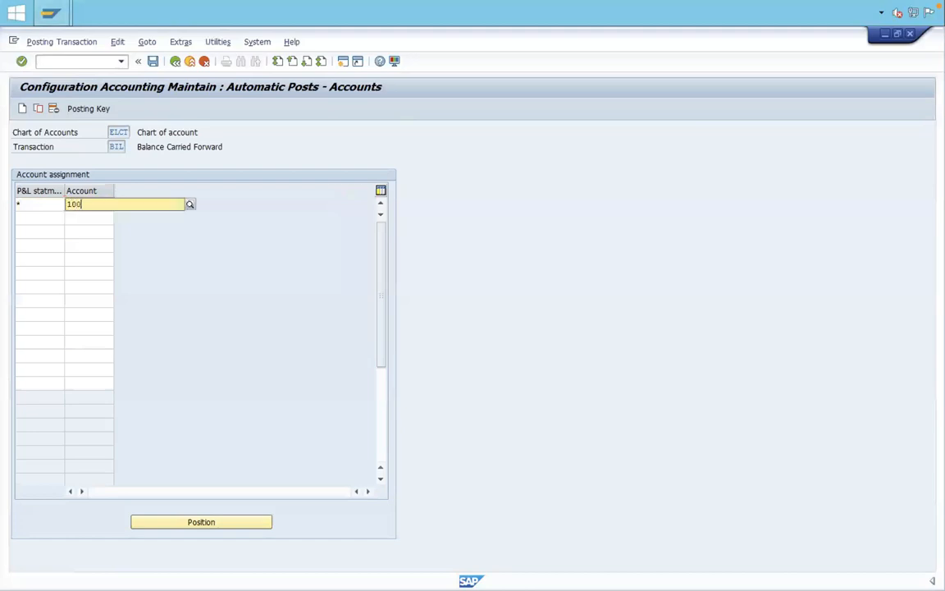
text(000)
key(BackSpace)
key(BackSpace)
key(BackSpace)
key(BackSpace)
text(0000)
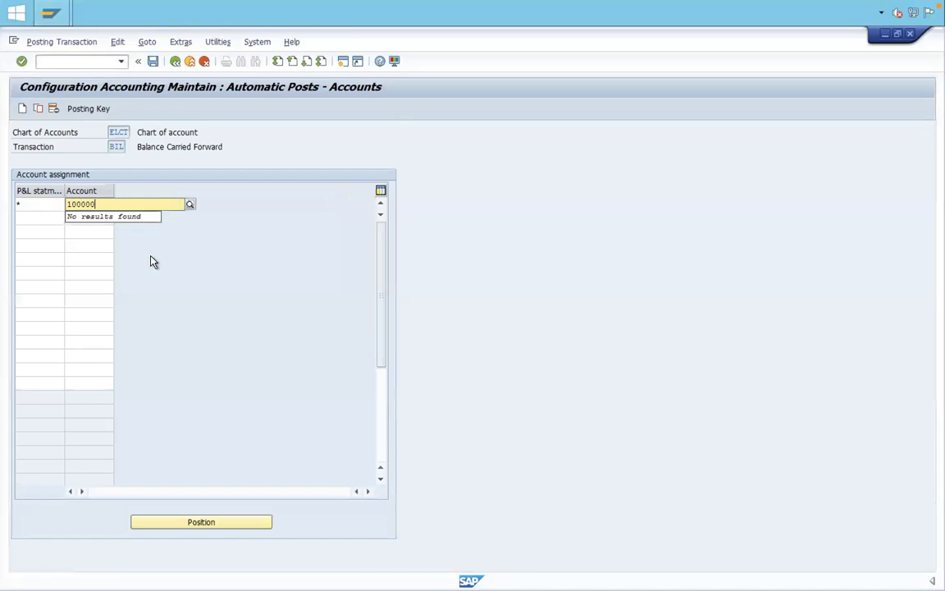
key(Return)
key(ctrl+s)
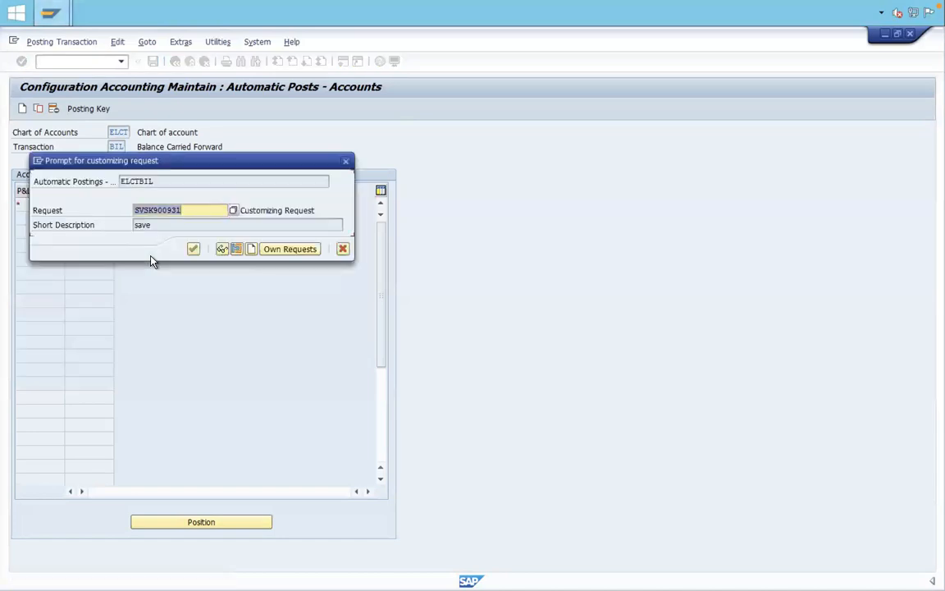
click(193, 249)
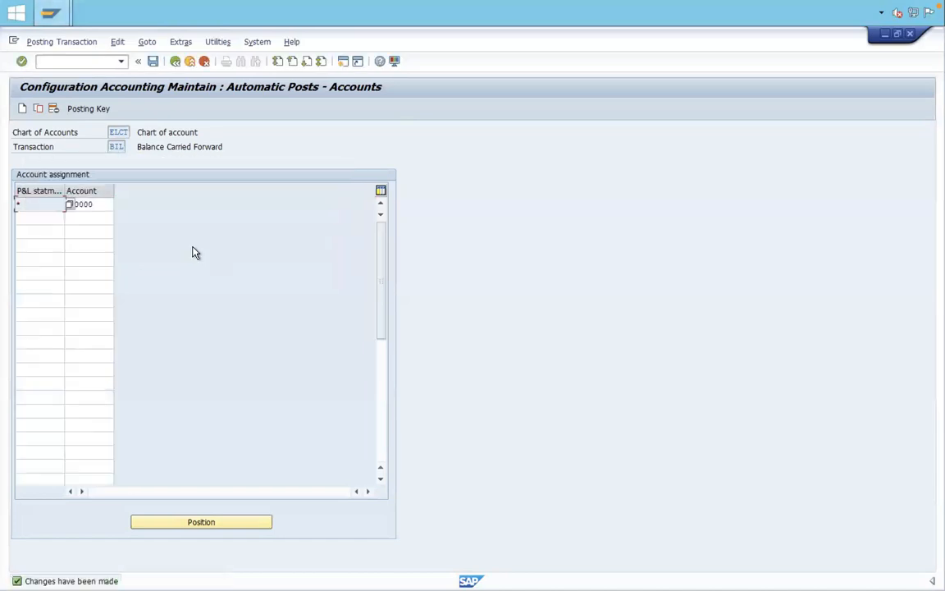